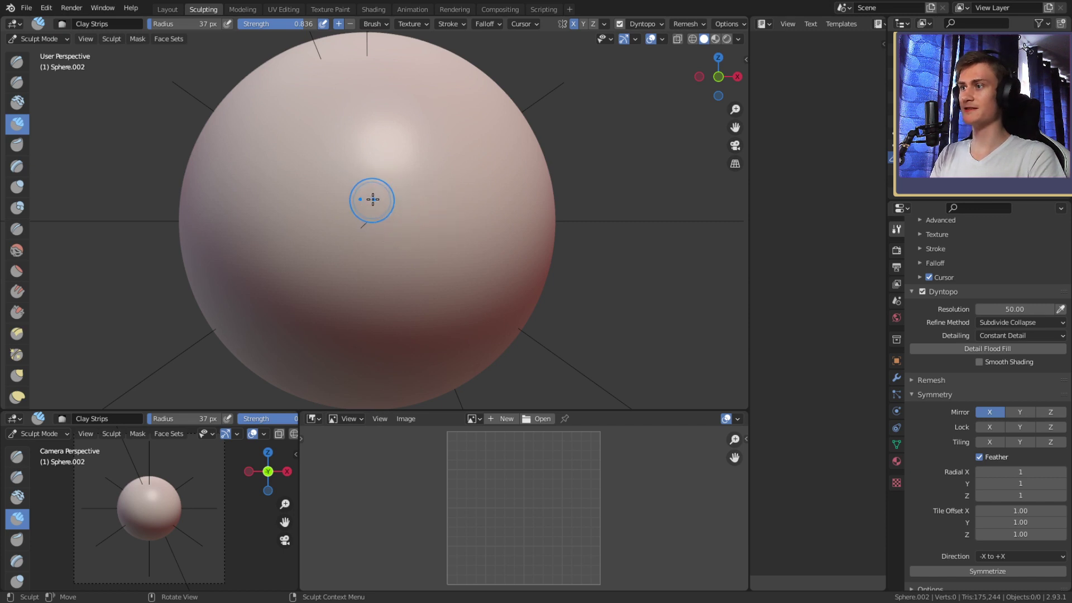
Shrink the Clay Strips brush and lay a vertical clay strip down the sphere's centre.
key(f)
click(393, 205)
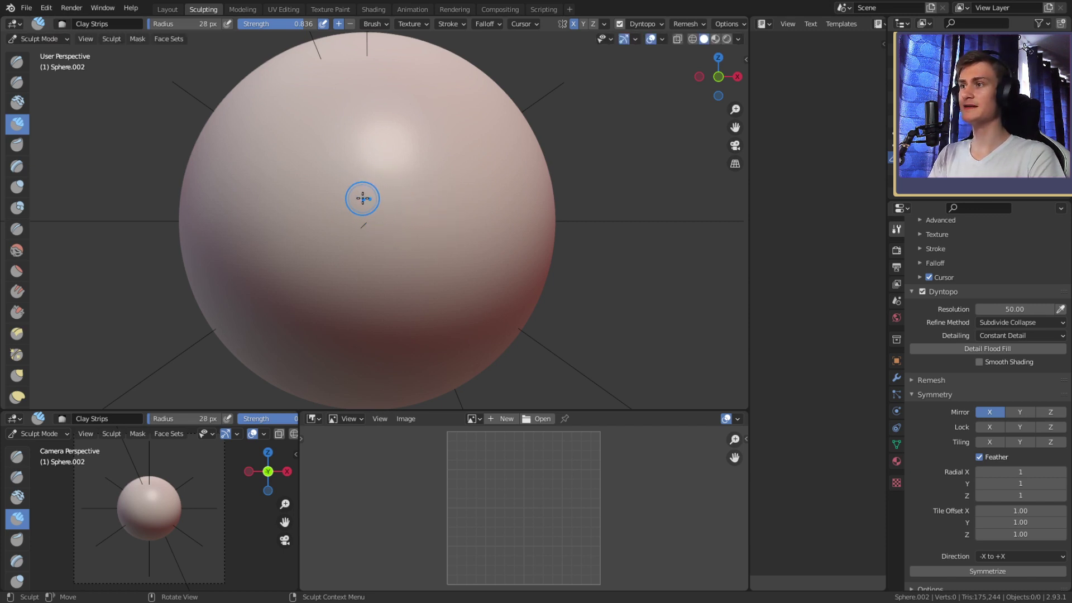
key(f)
click(371, 194)
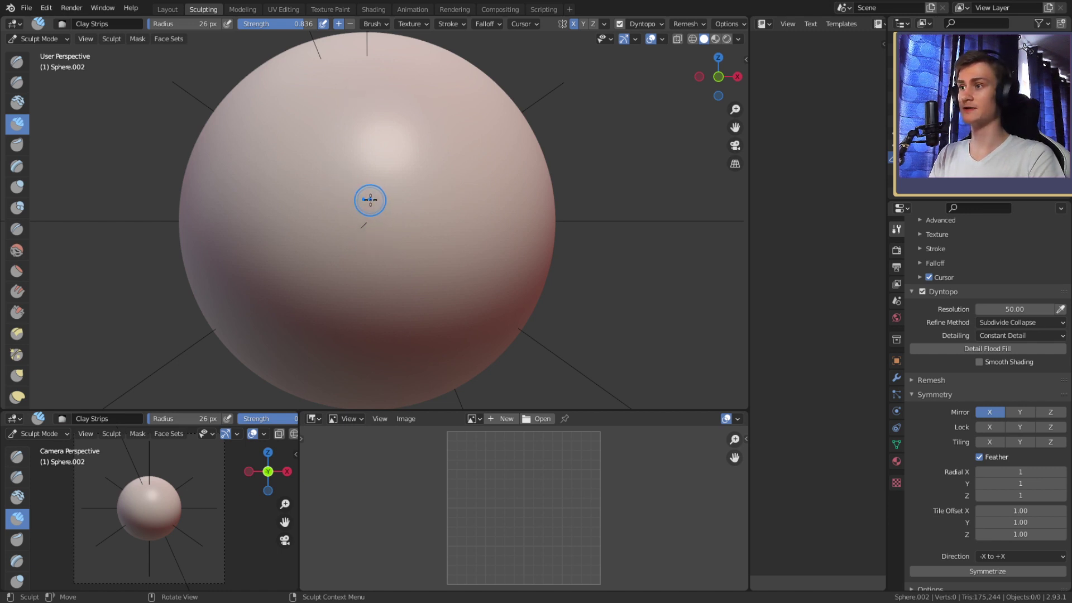
key(bracketleft)
key(bracketleft)
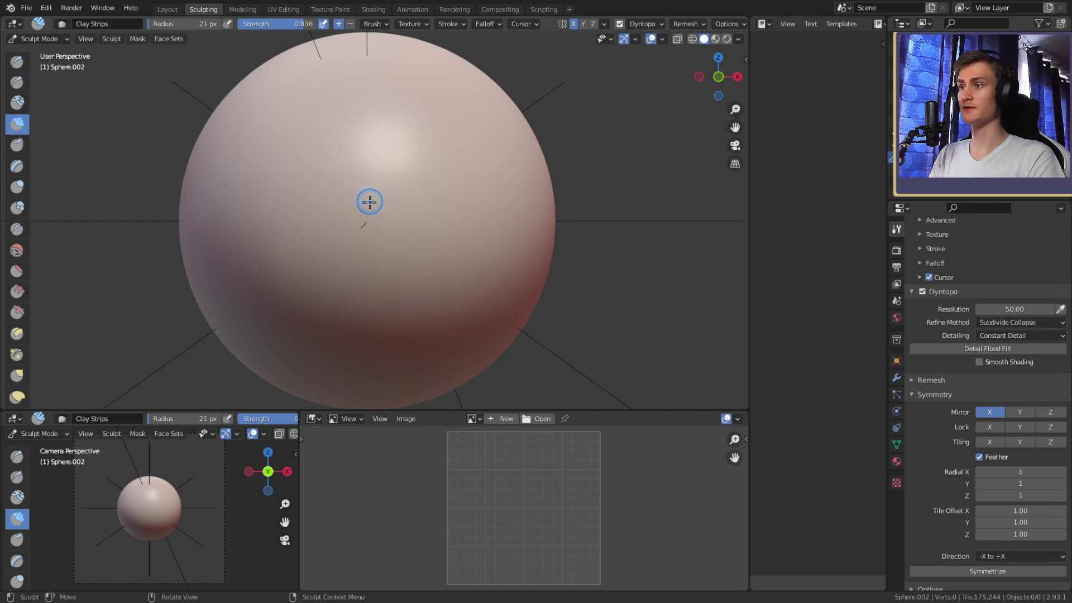
drag(370, 229, 370, 246)
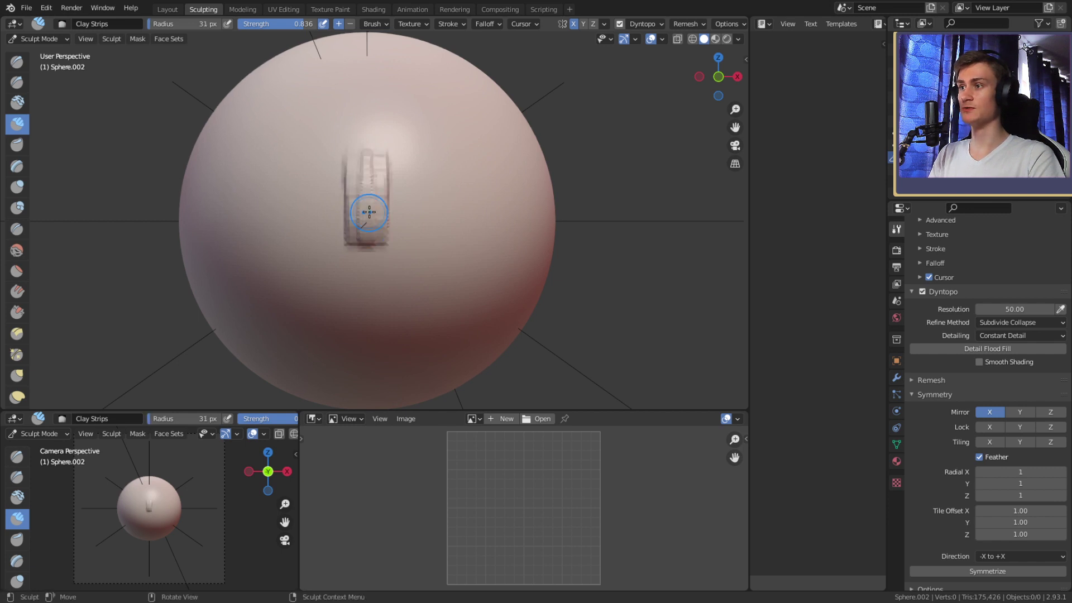
Finish the vertical strip and extend it upward toward the top of the sphere.
key(bracketright)
key(bracketright)
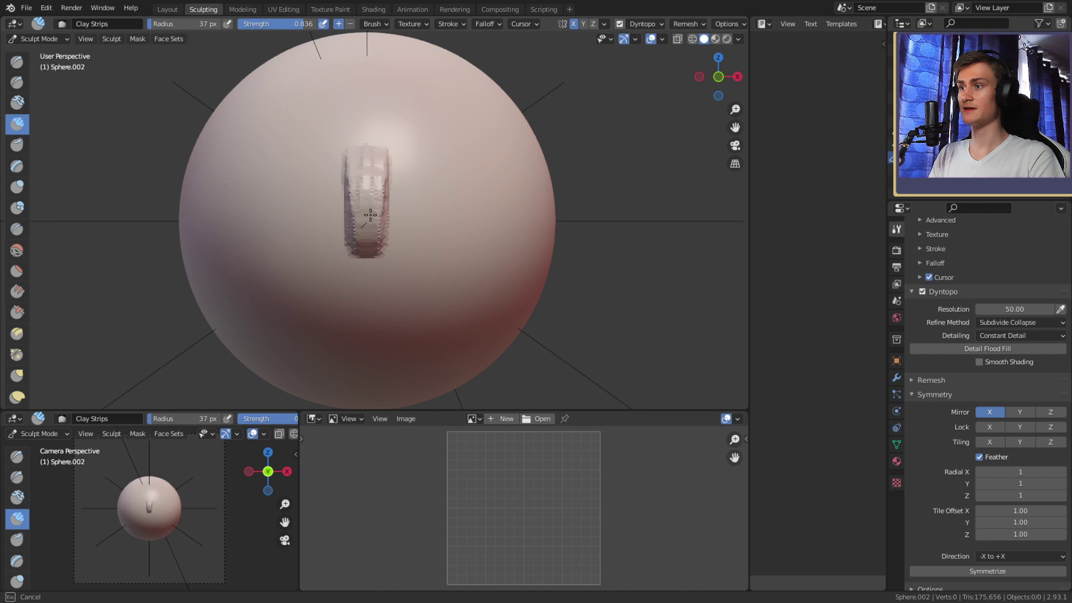
key(bracketleft)
key(bracketleft)
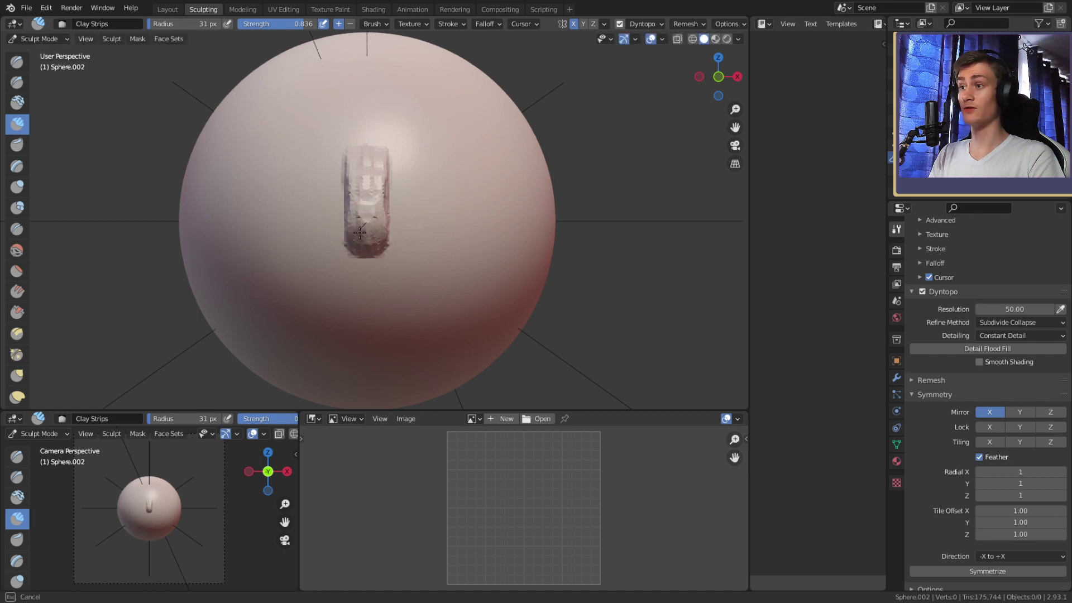
drag(360, 233, 363, 238)
mouse_move(363, 237)
middle_down()
mouse_move(501, 209)
mouse_move(385, 212)
middle_up()
key(bracketleft)
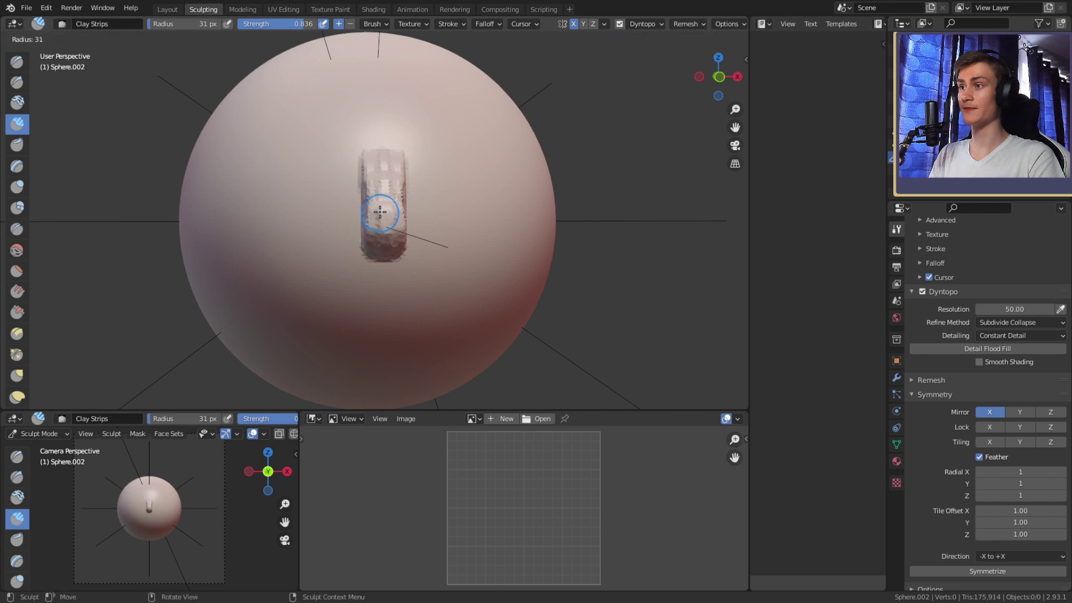
drag(371, 211, 376, 160)
mouse_move(376, 162)
middle_down()
mouse_move(382, 189)
mouse_move(371, 201)
middle_up()
Add flaring Y-shaped strips at the ridge's top and a horizontal strip at its bottom.
drag(385, 177, 392, 162)
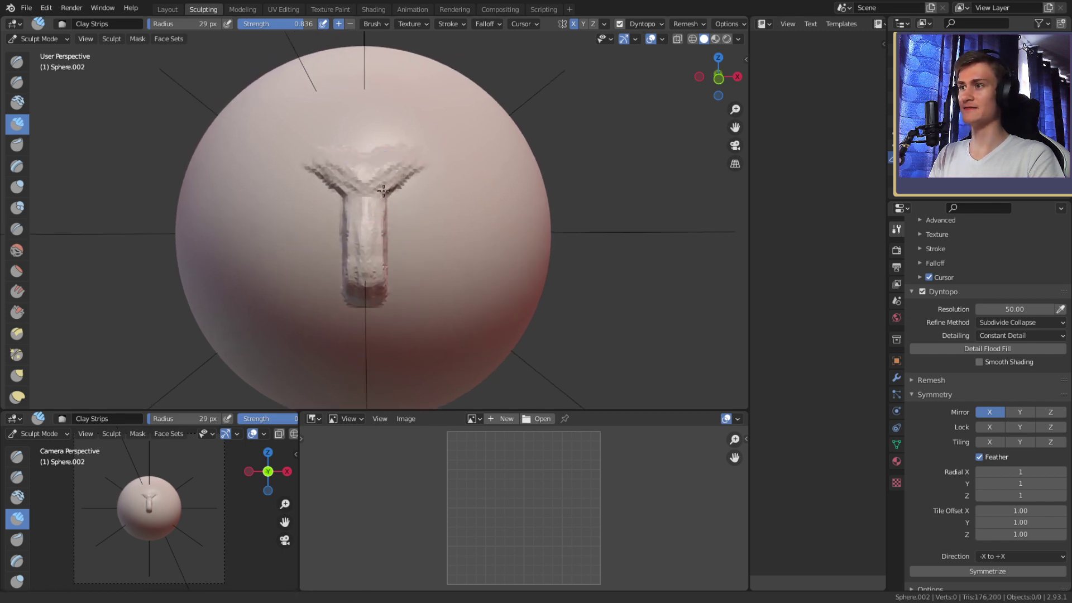
middle_drag(374, 276, 378, 246)
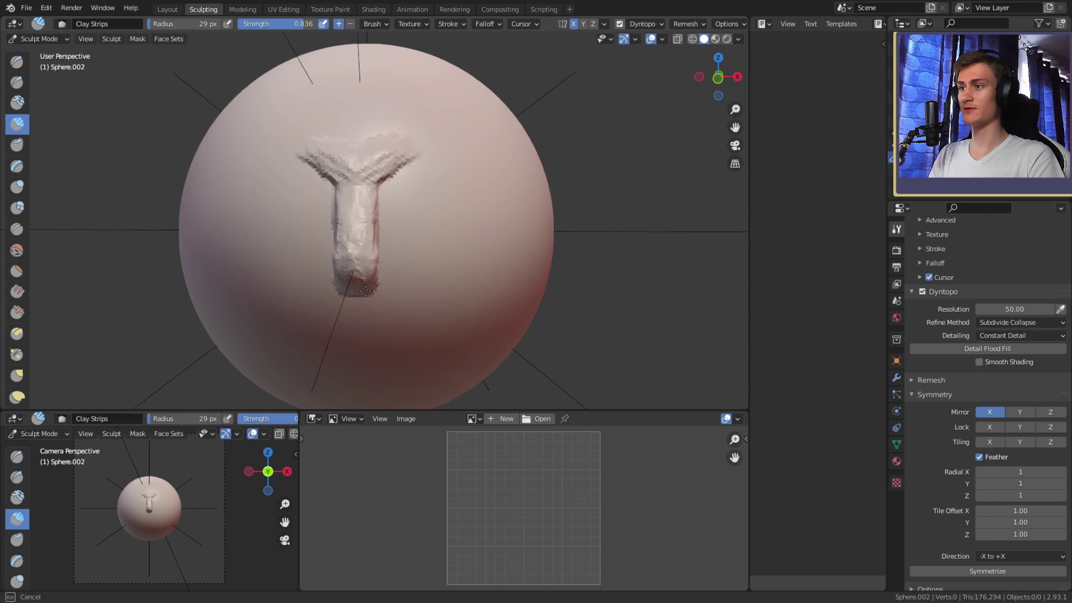
middle_drag(366, 290, 383, 239)
drag(383, 239, 380, 233)
middle_drag(366, 211, 363, 223)
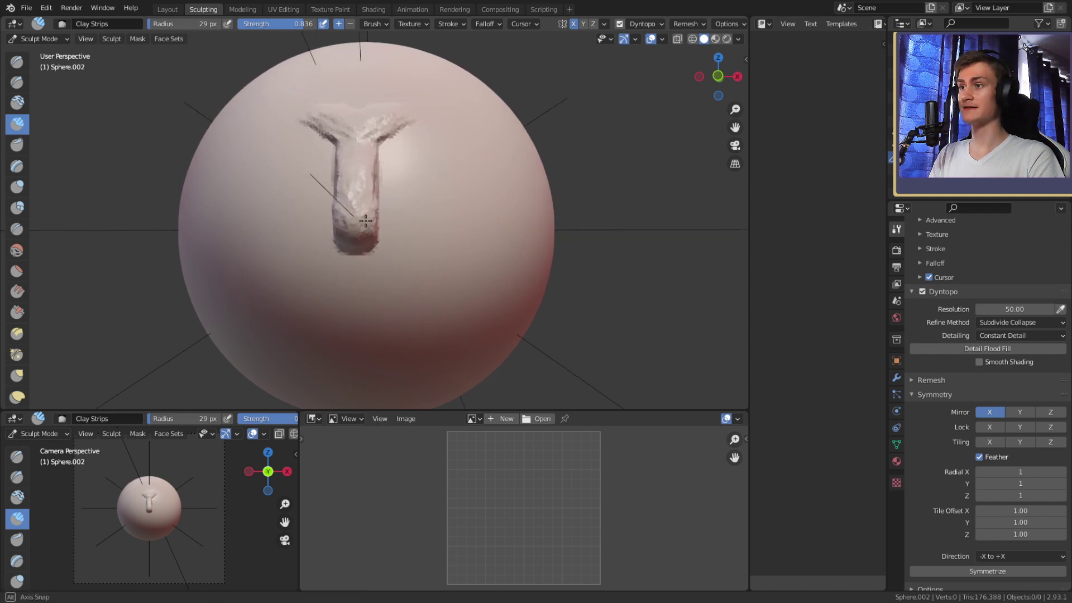
drag(363, 226, 372, 226)
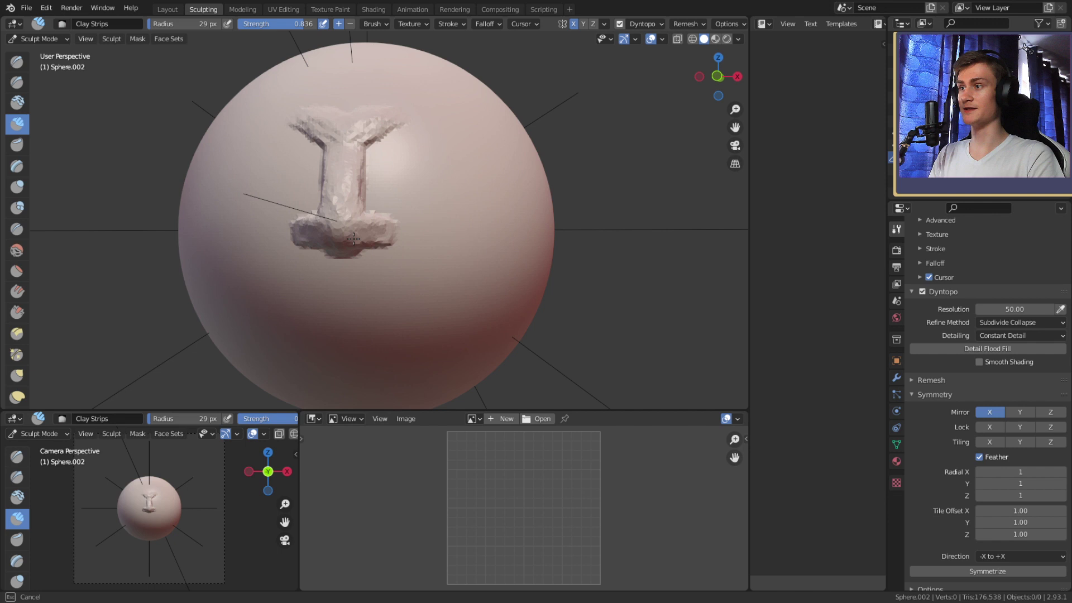
Build up a wide clay mass at the nose base and tip, checking it from several angles.
middle_drag(354, 239, 378, 241)
drag(378, 241, 378, 241)
middle_drag(373, 219, 350, 237)
drag(351, 238, 349, 239)
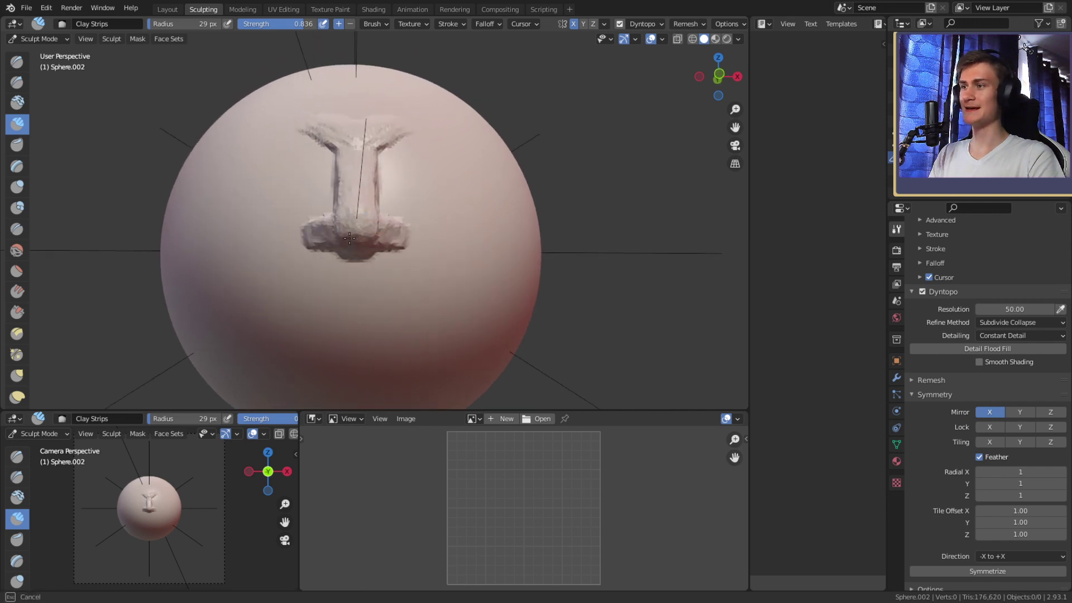
middle_drag(348, 248, 427, 230)
drag(427, 229, 427, 230)
mouse_move(399, 237)
middle_down()
mouse_move(384, 227)
mouse_move(380, 240)
mouse_move(311, 264)
middle_up()
drag(311, 264, 285, 273)
middle_drag(285, 273, 390, 210)
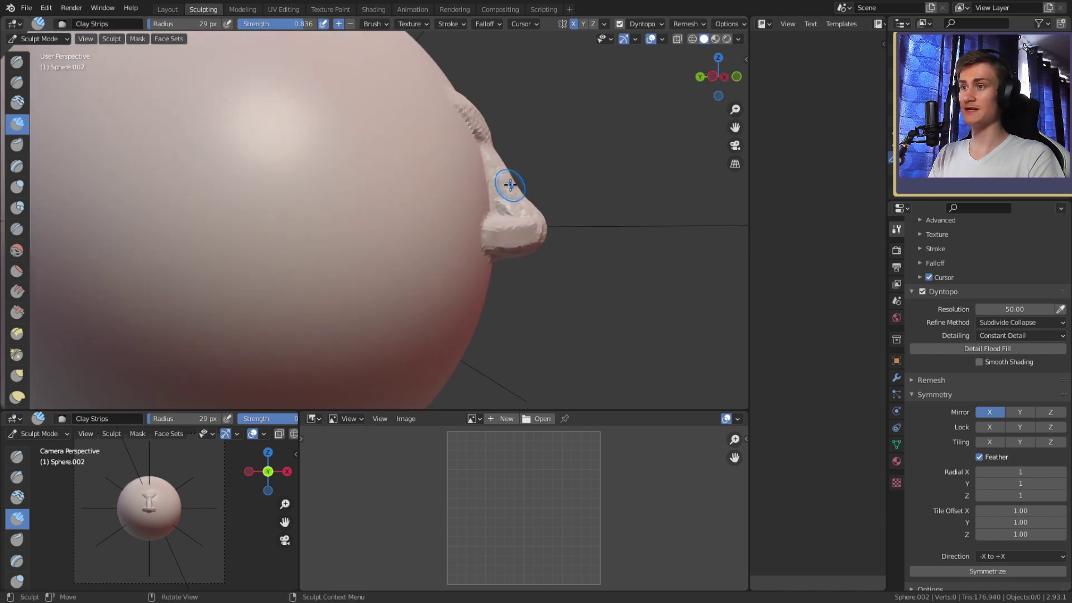
Try the Grab brush, return to Clay Strips, and fill the dark crease on the nose.
key(g)
mouse_move(546, 187)
middle_down()
mouse_move(411, 213)
mouse_move(394, 231)
mouse_move(346, 230)
mouse_move(360, 232)
middle_up()
scroll(371, 234, up, 2)
key(shift+c)
scroll(330, 230, up, 2)
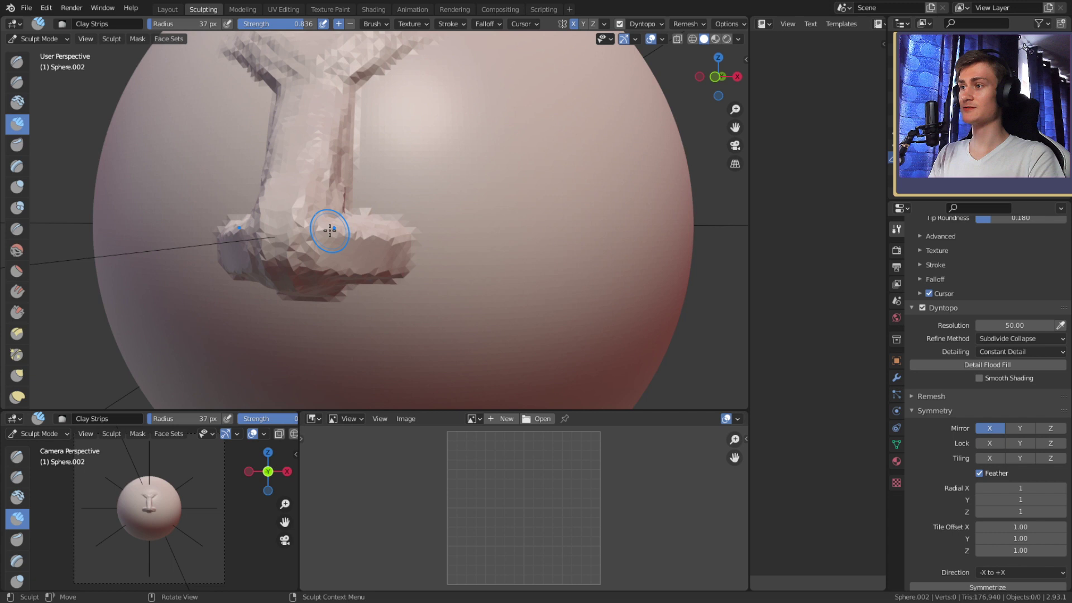
mouse_move(220, 108)
middle_down()
mouse_move(359, 231)
mouse_move(382, 237)
middle_up()
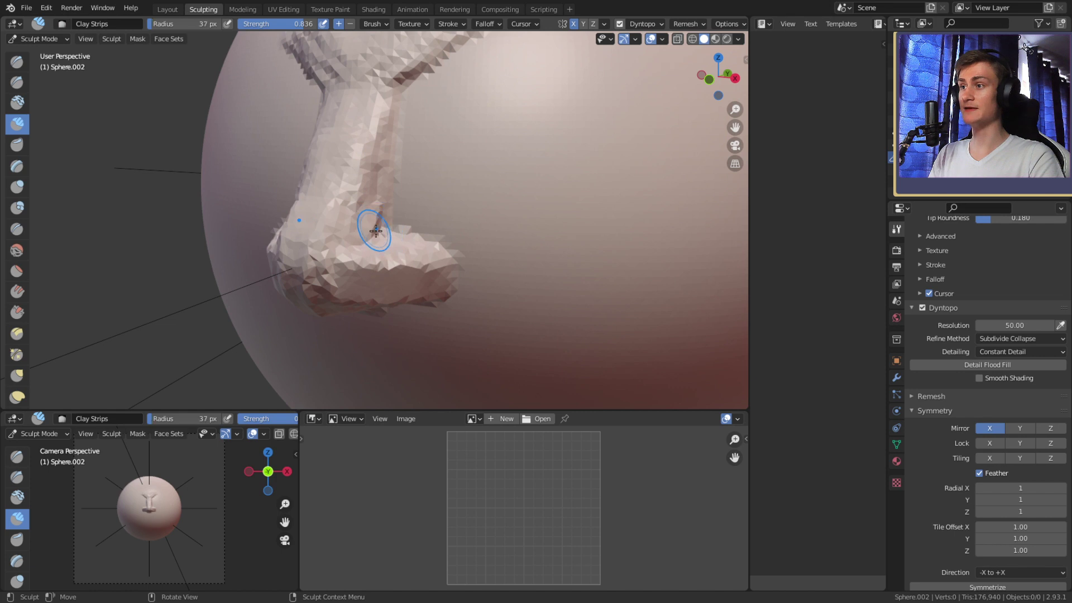
drag(376, 231, 376, 220)
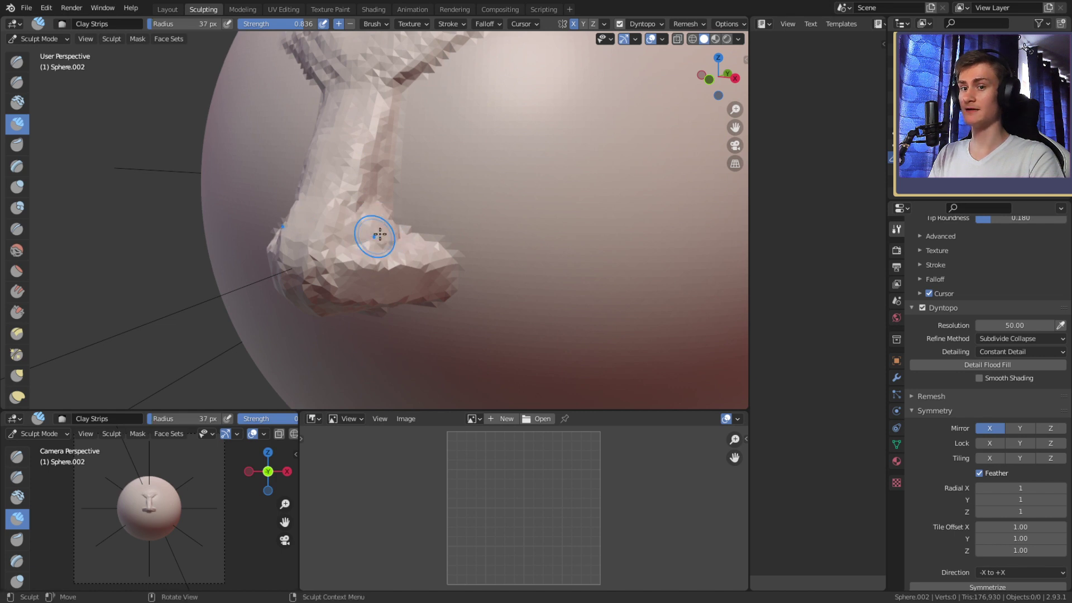
middle_drag(371, 232, 381, 214)
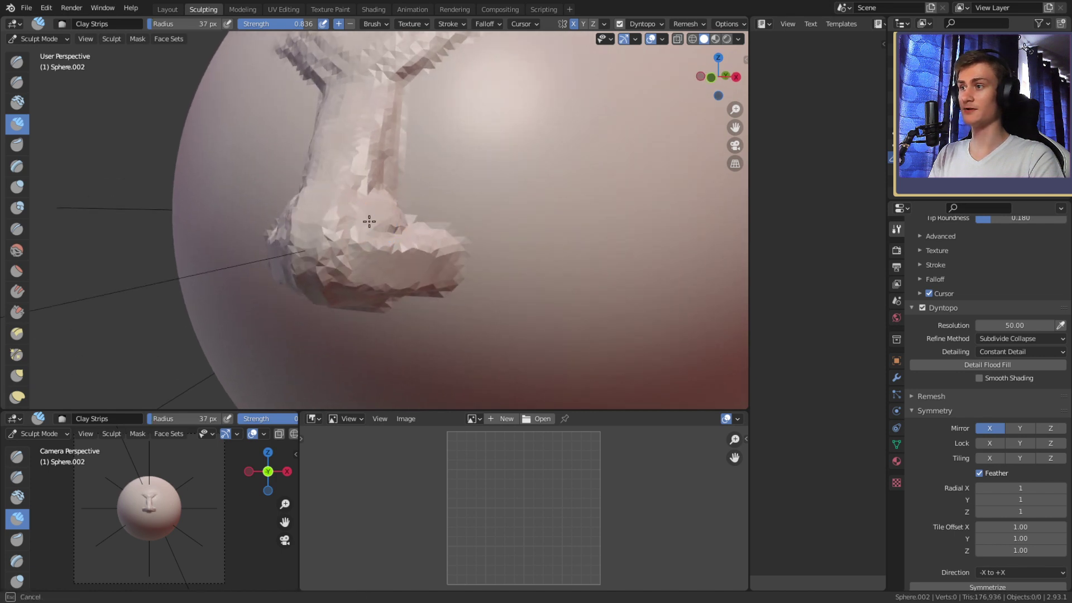
middle_drag(340, 224, 367, 231)
Resize the brush and add clay to the nose tip and its underside.
key(f)
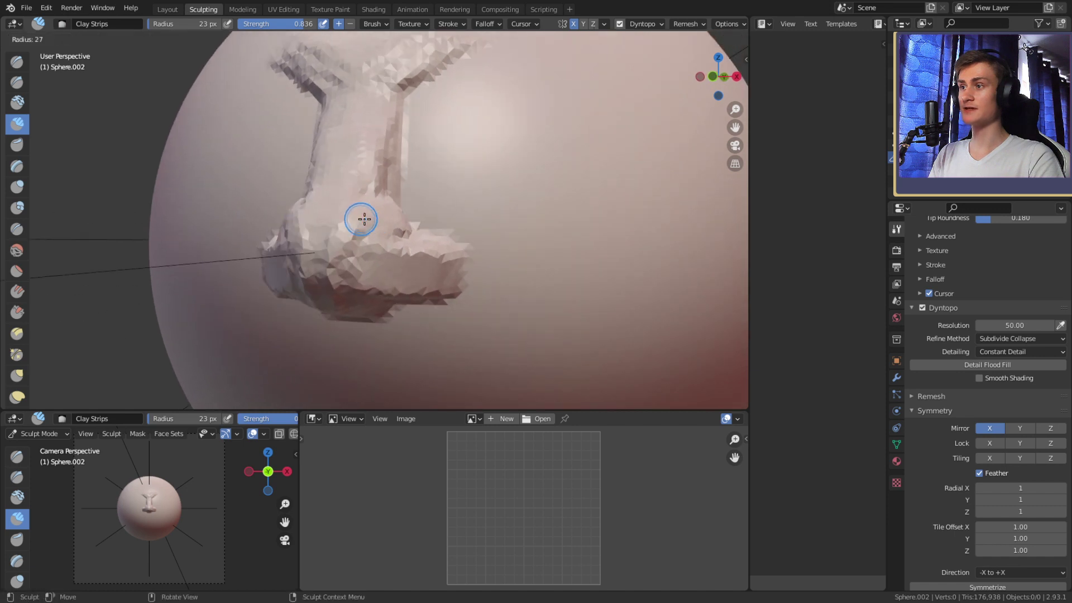
click(364, 219)
drag(314, 266, 325, 255)
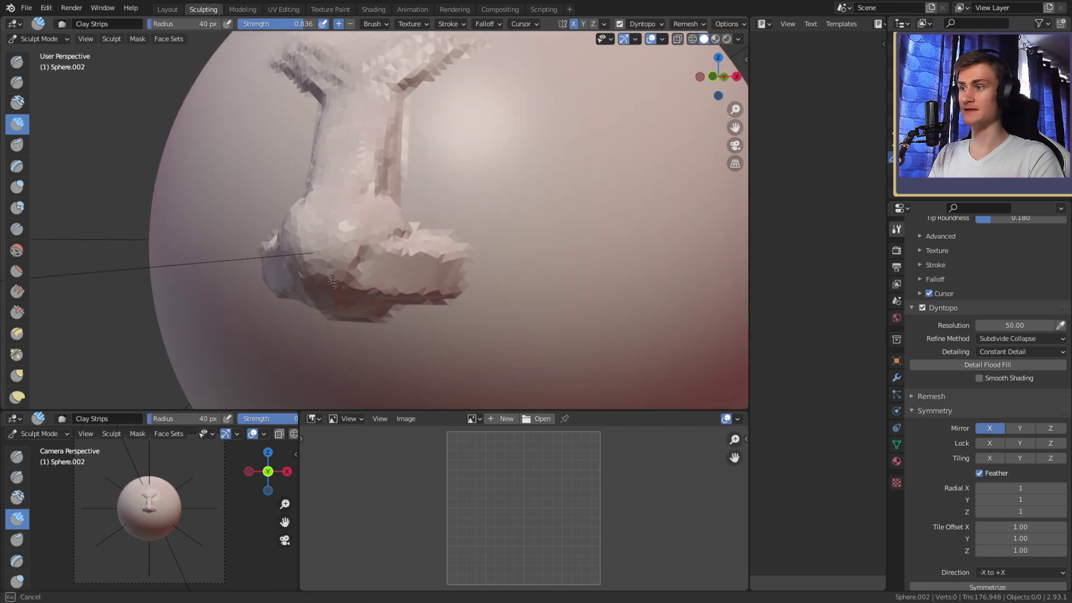
mouse_move(342, 234)
middle_down()
mouse_move(385, 179)
mouse_move(393, 190)
middle_up()
key(f)
click(397, 166)
middle_drag(386, 148, 390, 210)
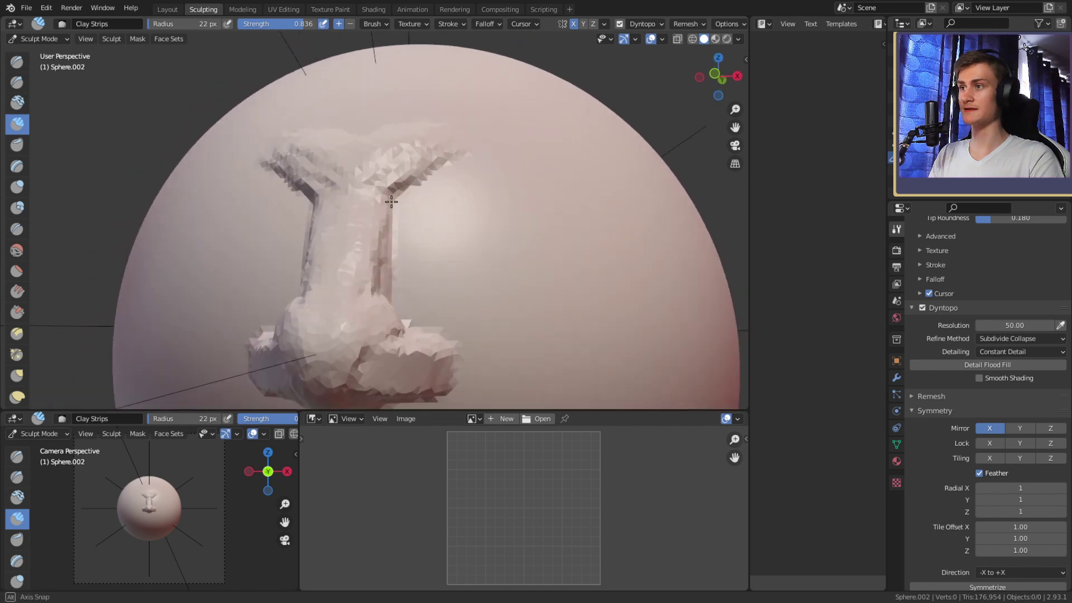
key(f)
click(383, 236)
drag(383, 236, 388, 256)
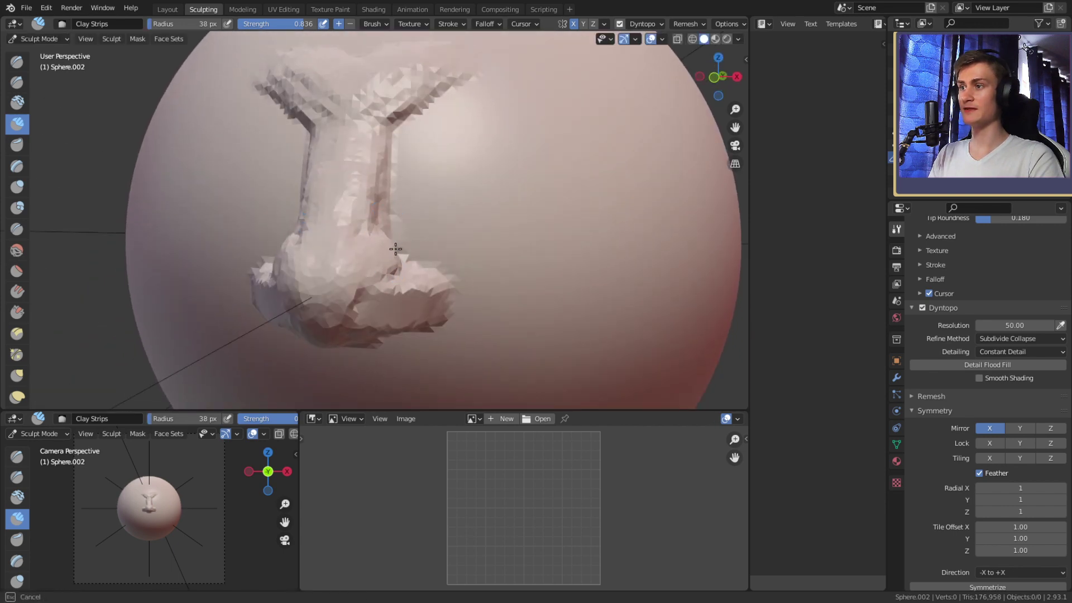
middle_drag(396, 249, 414, 268)
scroll(408, 249, down, 3)
scroll(416, 231, up, 3)
Enlarge the Clay Strips brush and sculpt mirrored brow ridges and eye sockets beside the nose.
middle_drag(412, 220, 388, 215)
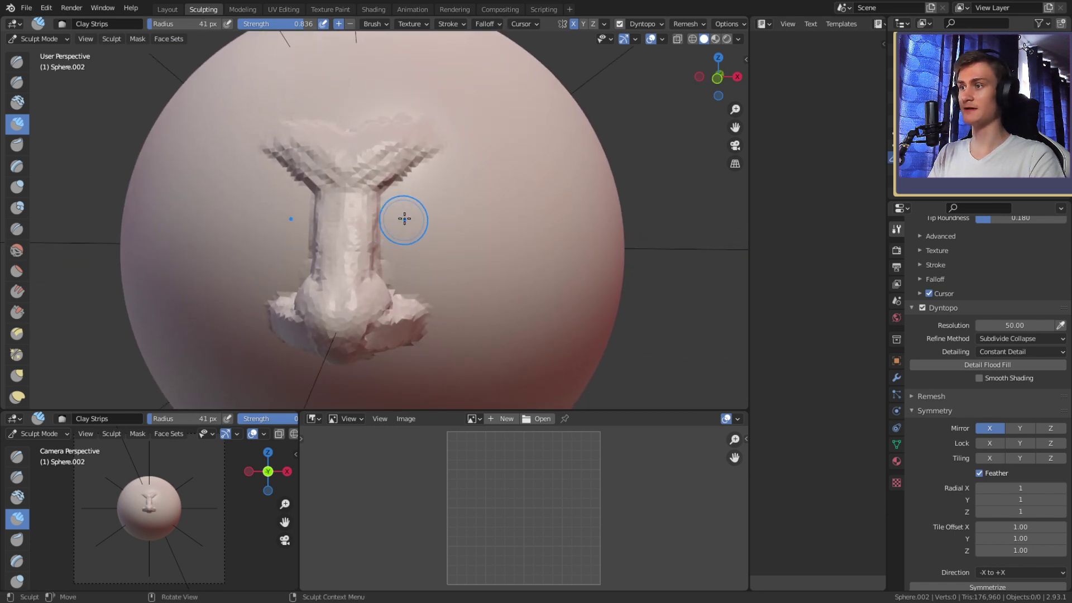
key(f)
click(455, 209)
mouse_move(455, 208)
mouse_down()
mouse_move(430, 263)
mouse_move(390, 215)
mouse_move(430, 228)
mouse_up()
scroll(431, 239, up, 2)
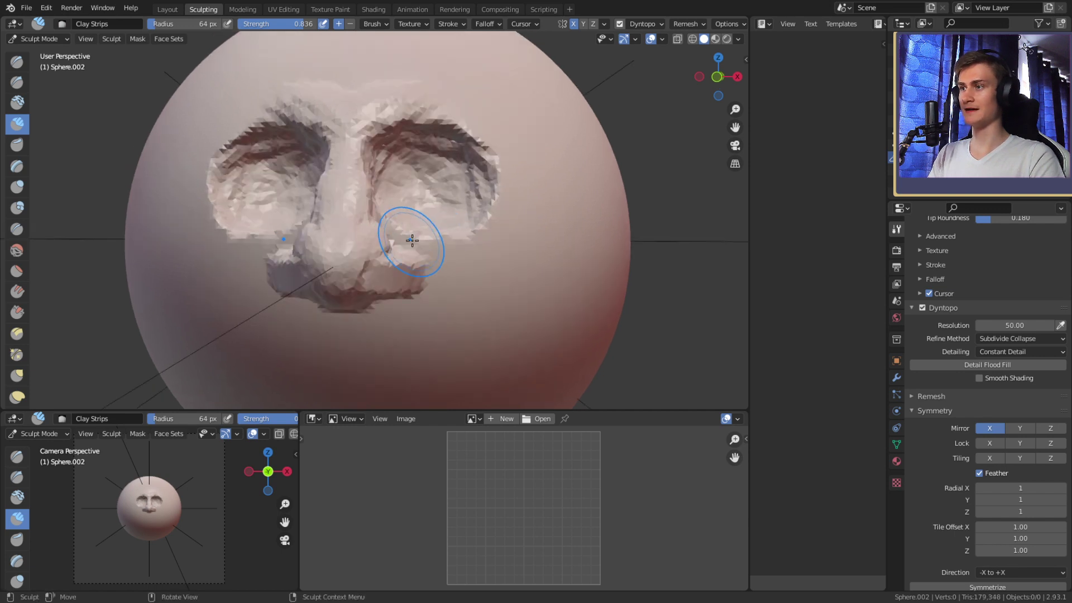
middle_drag(413, 240, 402, 223)
drag(391, 139, 424, 151)
mouse_move(402, 223)
middle_down()
mouse_move(386, 214)
mouse_move(376, 227)
middle_up()
Enlarge the brush again and reshape the cheek area under the nose.
key(f)
click(386, 214)
mouse_move(376, 228)
shift+mouse_down()
mouse_move(371, 209)
mouse_move(392, 251)
shift+mouse_up()
mouse_move(393, 252)
middle_down()
mouse_move(407, 227)
mouse_move(409, 239)
middle_up()
scroll(409, 240, up, 1)
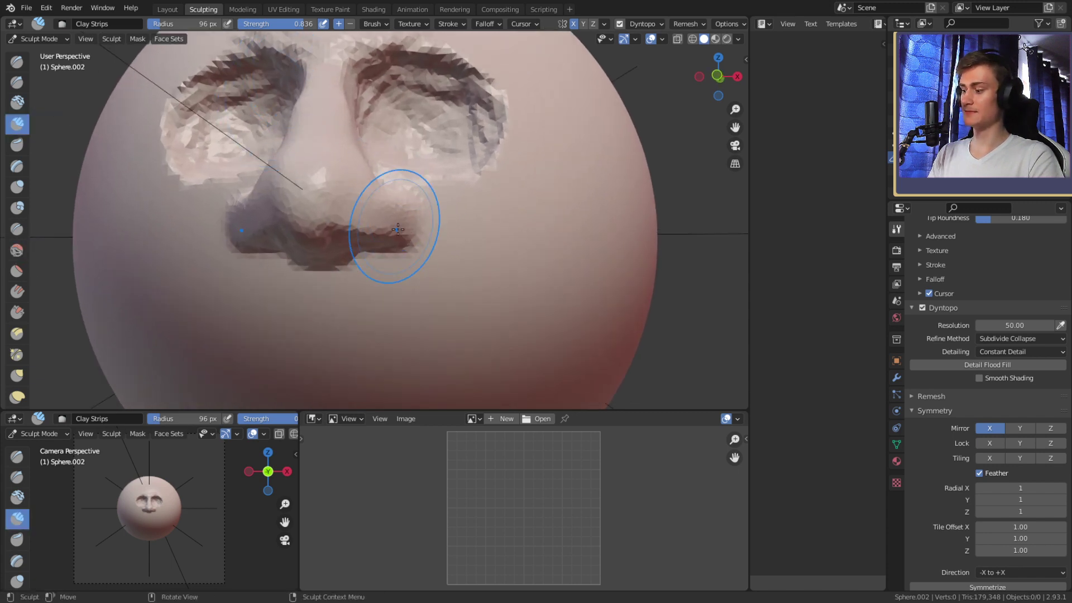
With a small Crease brush, deepen the crease where the nose meets the upper lip.
key(shift+c)
key(f)
click(374, 217)
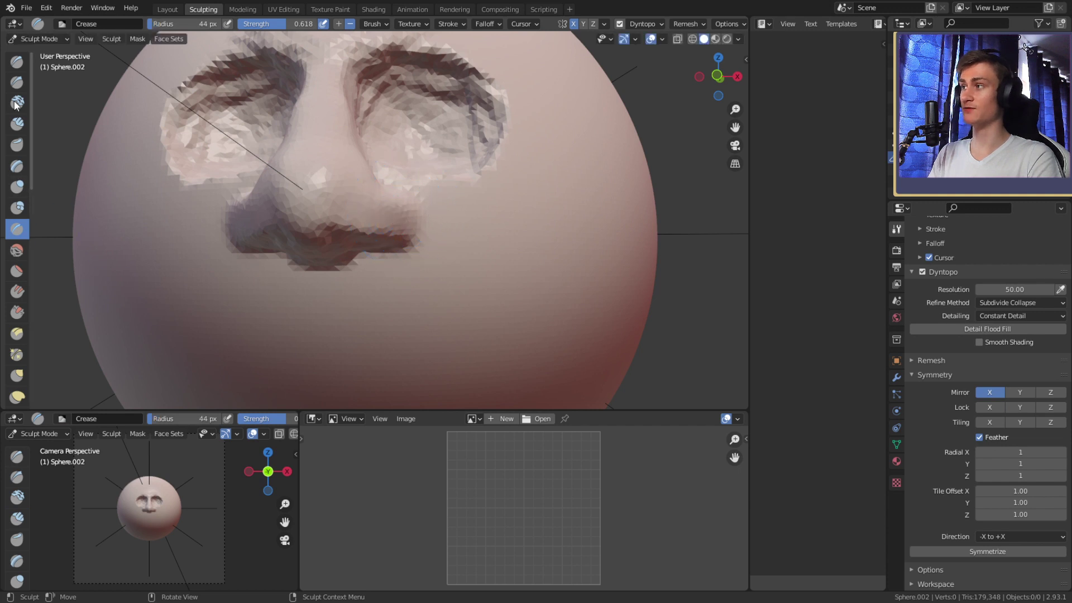
key(f)
click(349, 177)
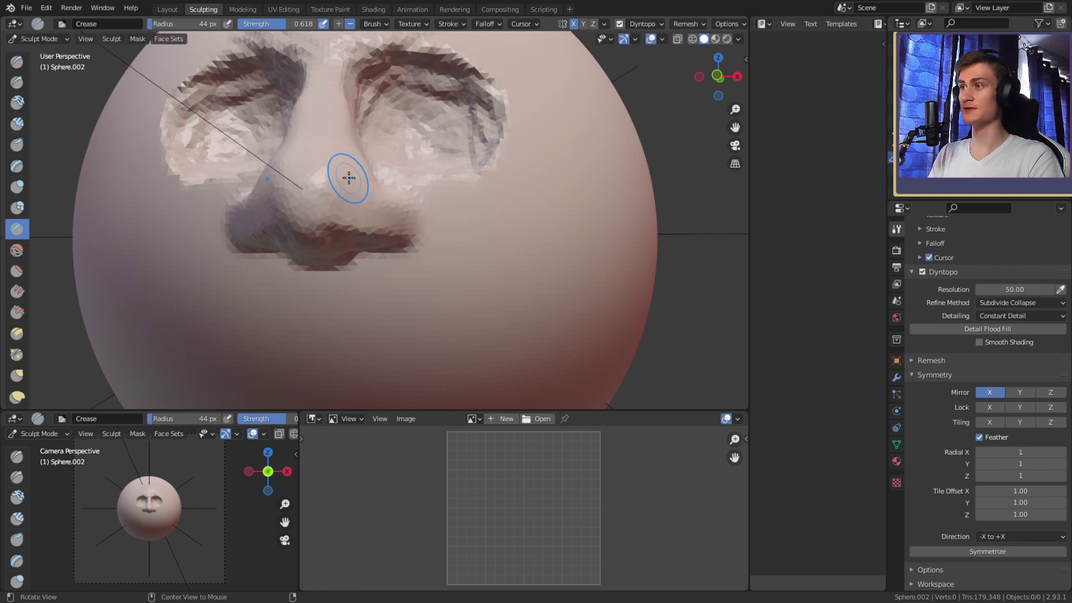
mouse_move(350, 177)
middle_down()
mouse_move(355, 220)
mouse_move(371, 230)
middle_up()
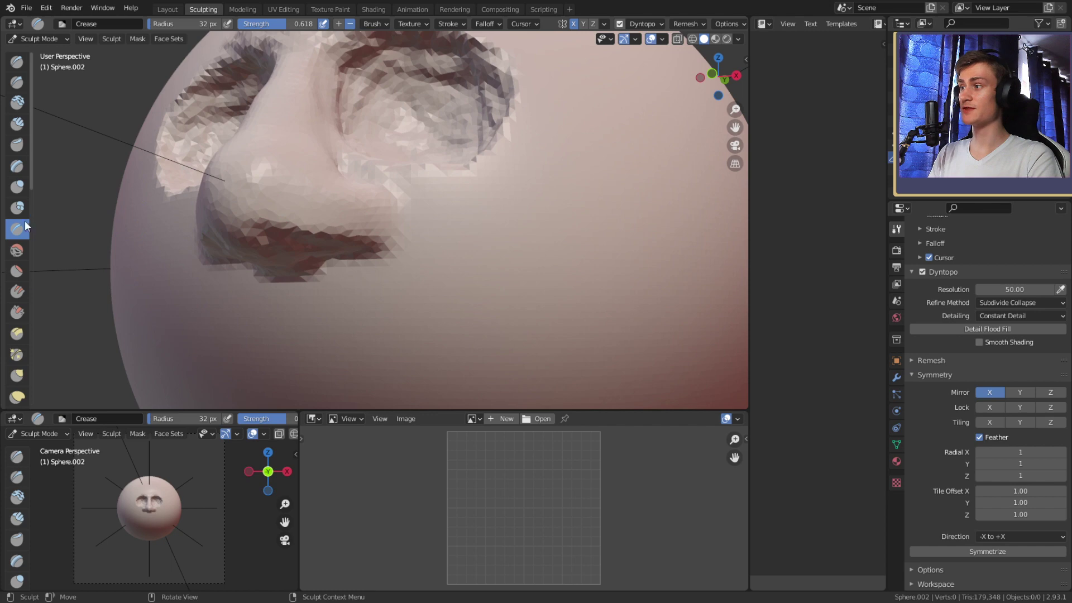
scroll(356, 241, up, 1)
scroll(340, 253, up, 1)
drag(340, 253, 313, 270)
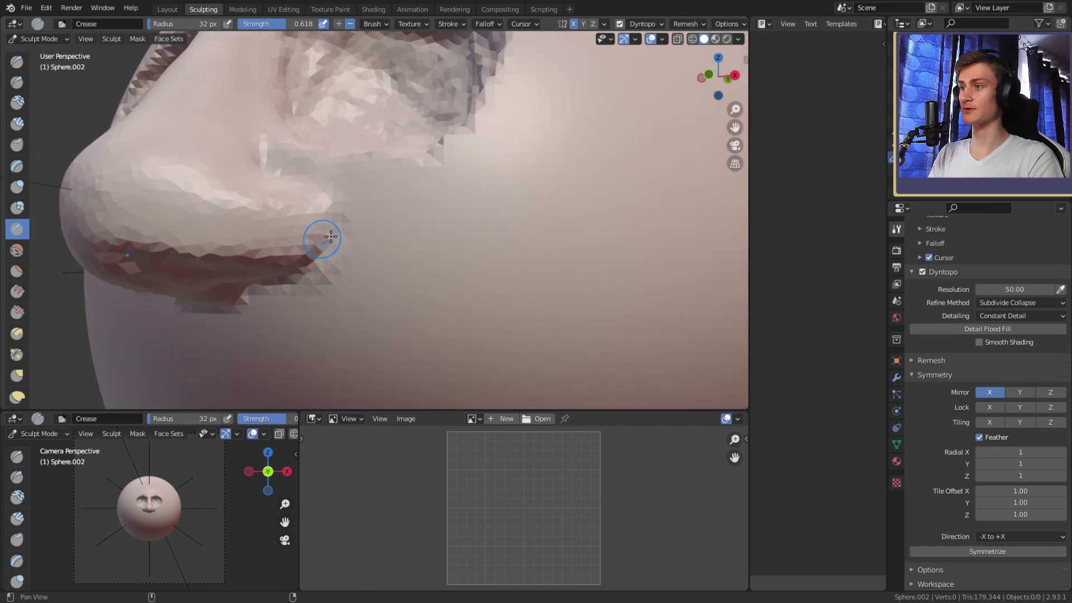
middle_drag(327, 239, 333, 244)
Enlarge the Crease brush and carve the groove beside the nostril wing.
key(f)
click(331, 250)
middle_drag(300, 172, 306, 232)
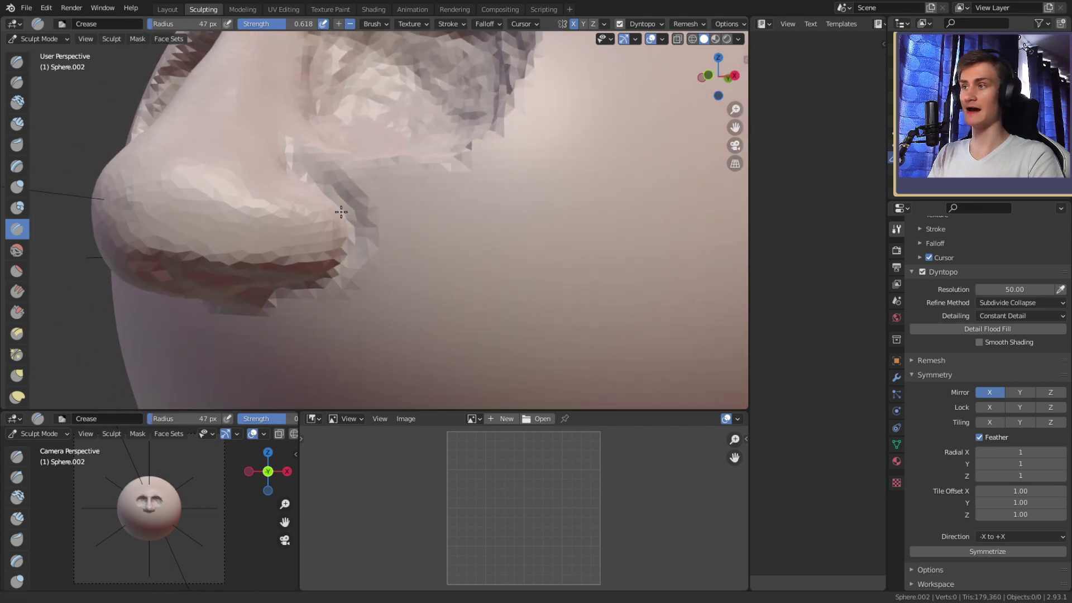
mouse_move(300, 239)
mouse_down()
mouse_move(282, 207)
mouse_move(287, 215)
mouse_up()
mouse_move(287, 215)
middle_down()
mouse_move(306, 199)
mouse_move(280, 262)
mouse_move(302, 279)
middle_up()
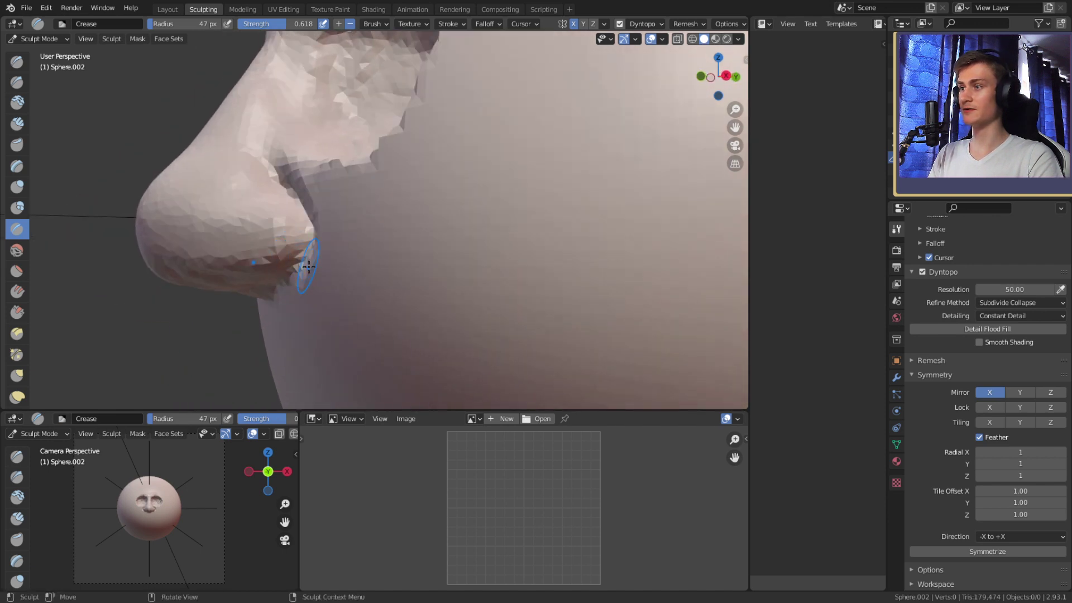
key(f)
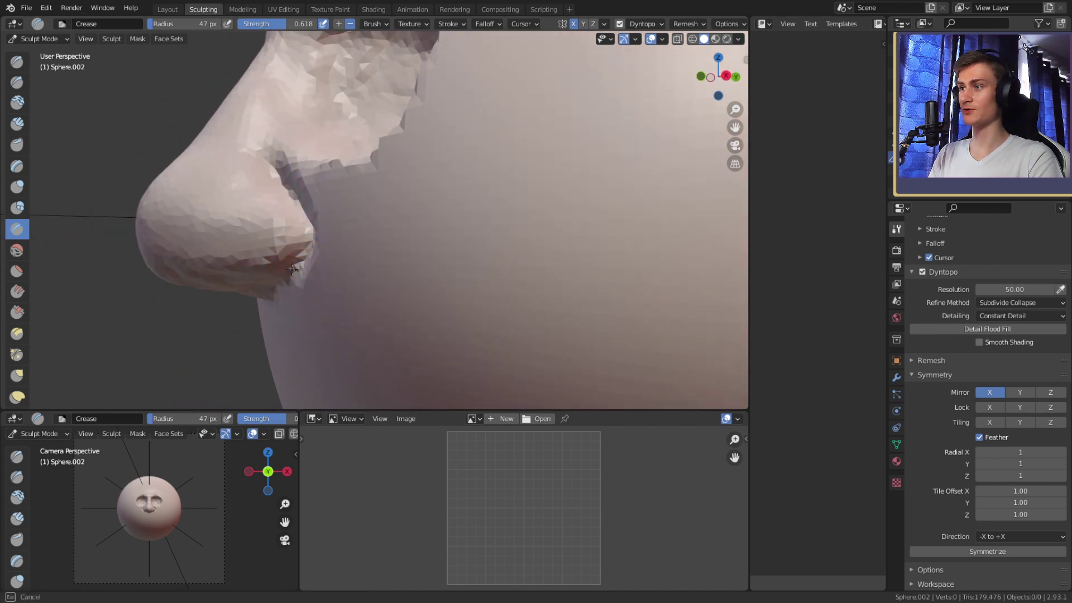
click(331, 258)
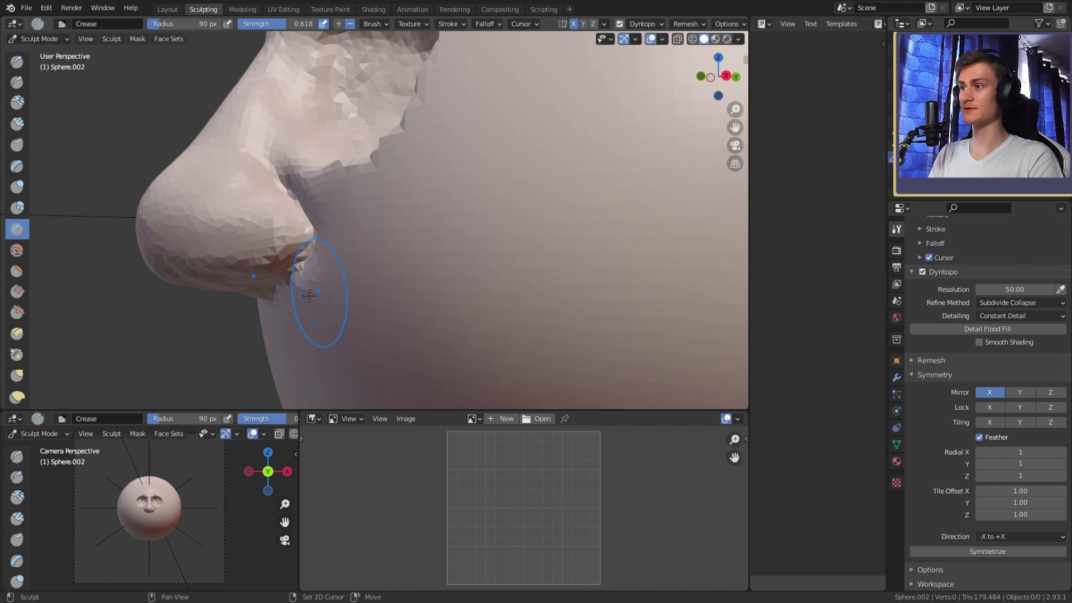
mouse_move(288, 158)
middle_down()
mouse_move(443, 219)
mouse_move(374, 211)
mouse_move(441, 191)
mouse_move(406, 234)
mouse_move(395, 208)
middle_up()
Set a smaller Crease radius and carve mirrored grooves around both nostrils.
click(406, 235)
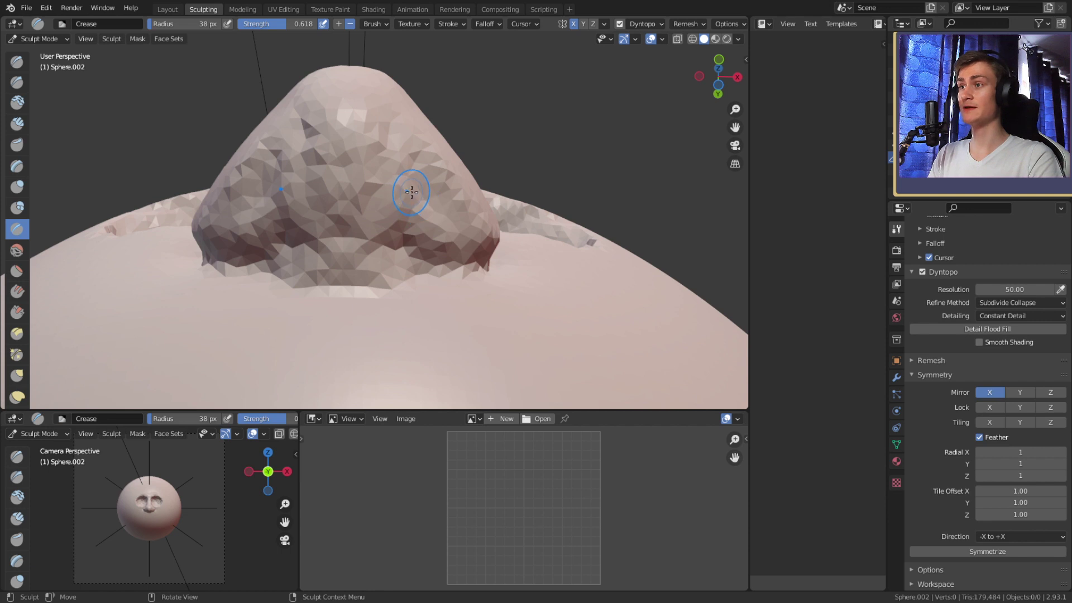
drag(407, 192, 387, 187)
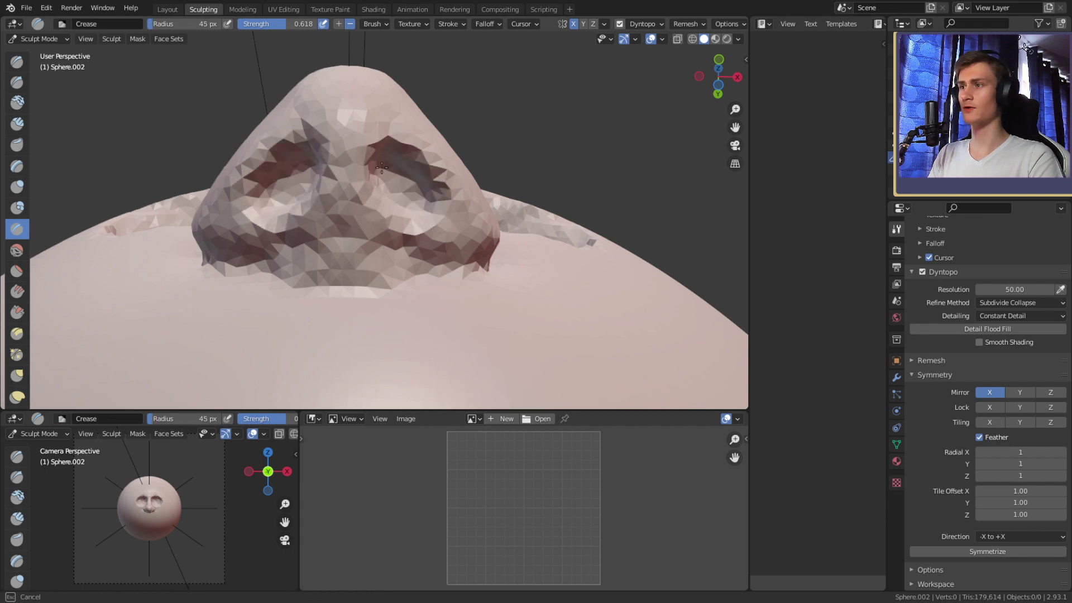
drag(382, 166, 426, 207)
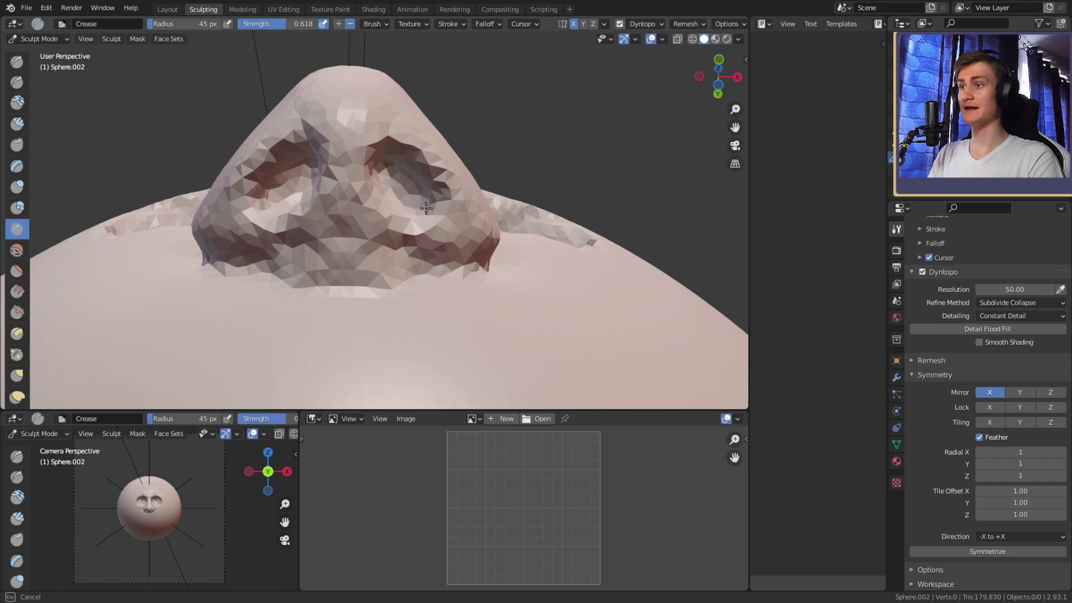
drag(409, 186, 385, 159)
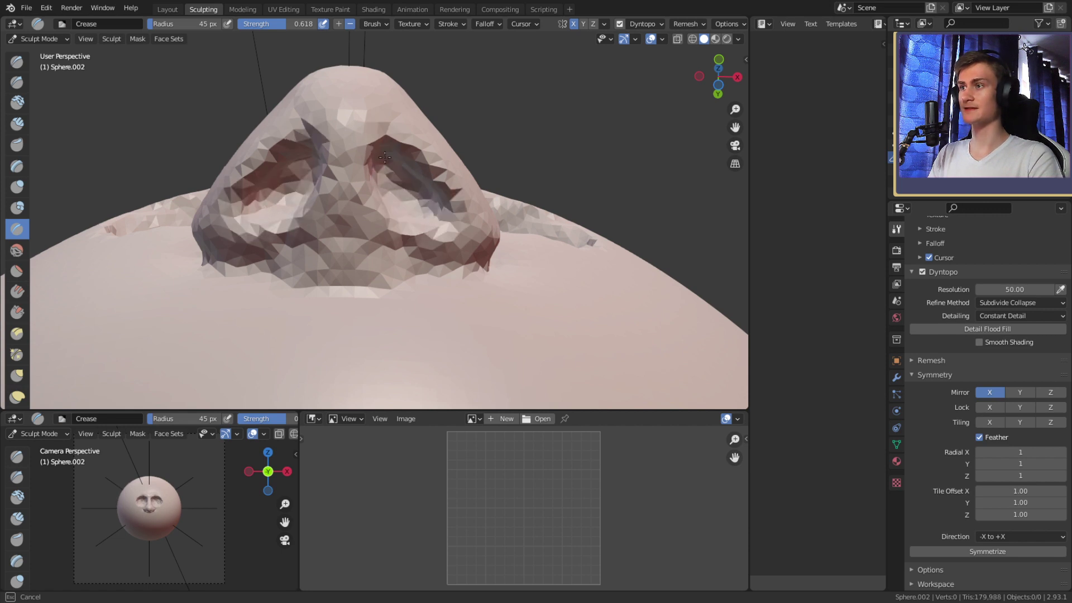
mouse_move(422, 190)
mouse_down()
mouse_move(391, 168)
mouse_move(413, 229)
mouse_move(426, 220)
mouse_move(380, 167)
mouse_up()
Deepen the nostril area once more, then switch to Clay Strips for light strokes.
scroll(380, 168, down, 5)
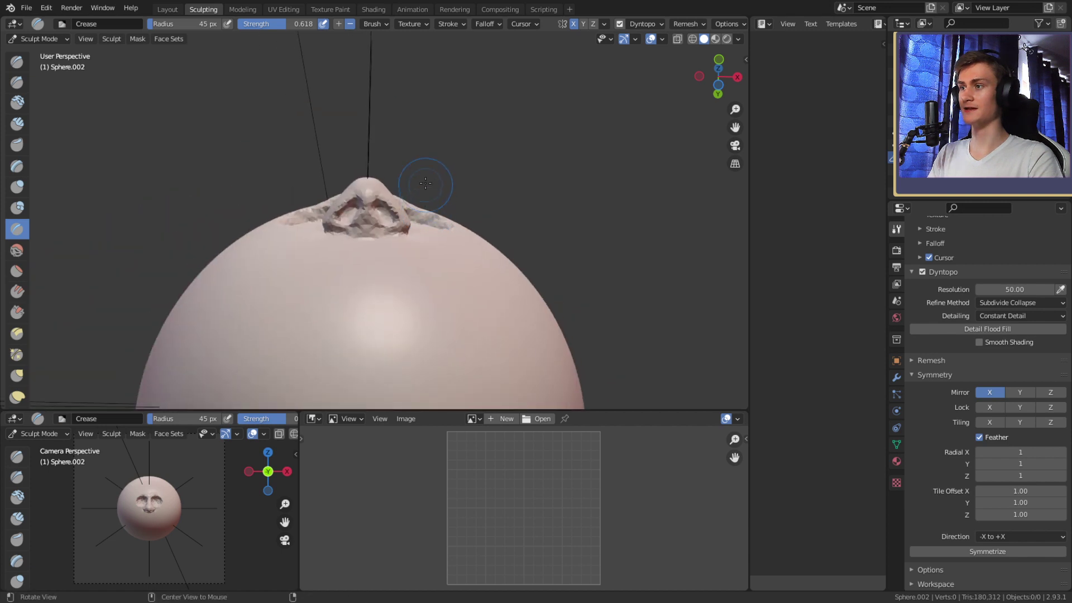
middle_drag(380, 167, 422, 269)
scroll(422, 269, up, 3)
scroll(413, 237, up, 3)
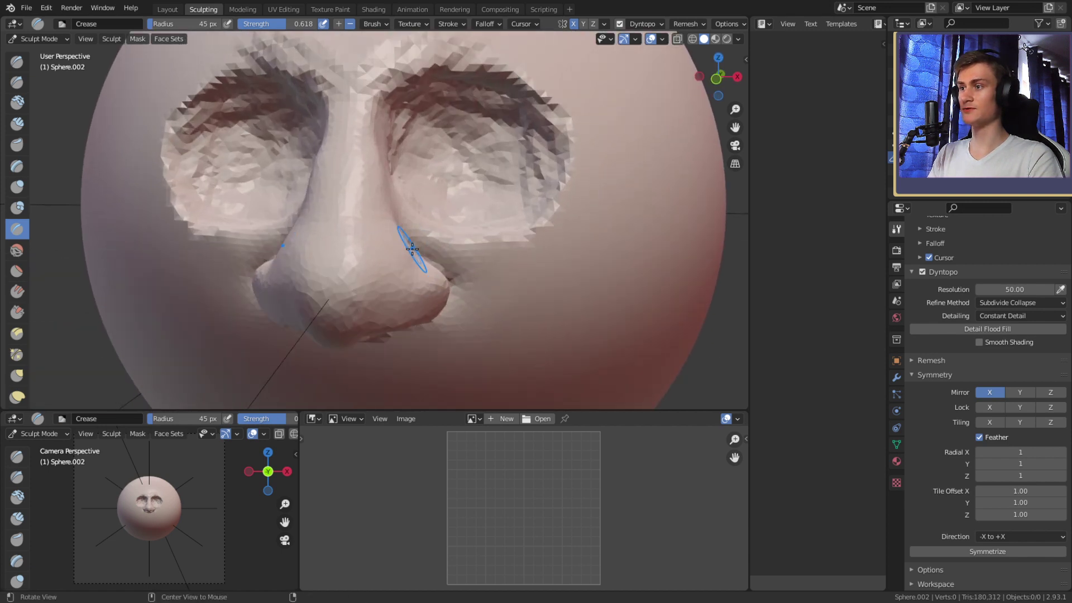
key(c)
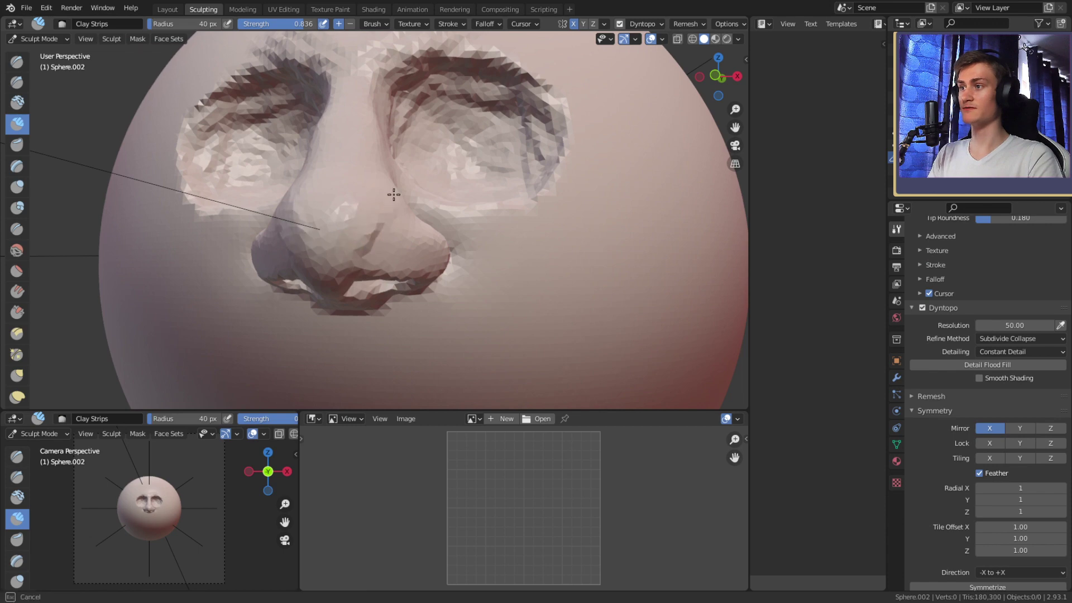
mouse_move(395, 191)
middle_down()
mouse_move(424, 226)
mouse_move(481, 220)
middle_up()
drag(481, 220, 475, 235)
Switch to the Grab brush with an enlarged radius, viewing the face from the front.
key(g)
scroll(395, 247, down, 3)
mouse_move(475, 235)
middle_down()
mouse_move(395, 247)
mouse_move(445, 275)
mouse_move(431, 252)
mouse_move(340, 255)
mouse_move(426, 257)
mouse_move(478, 233)
middle_up()
scroll(436, 251, up, 2)
key(f)
click(438, 251)
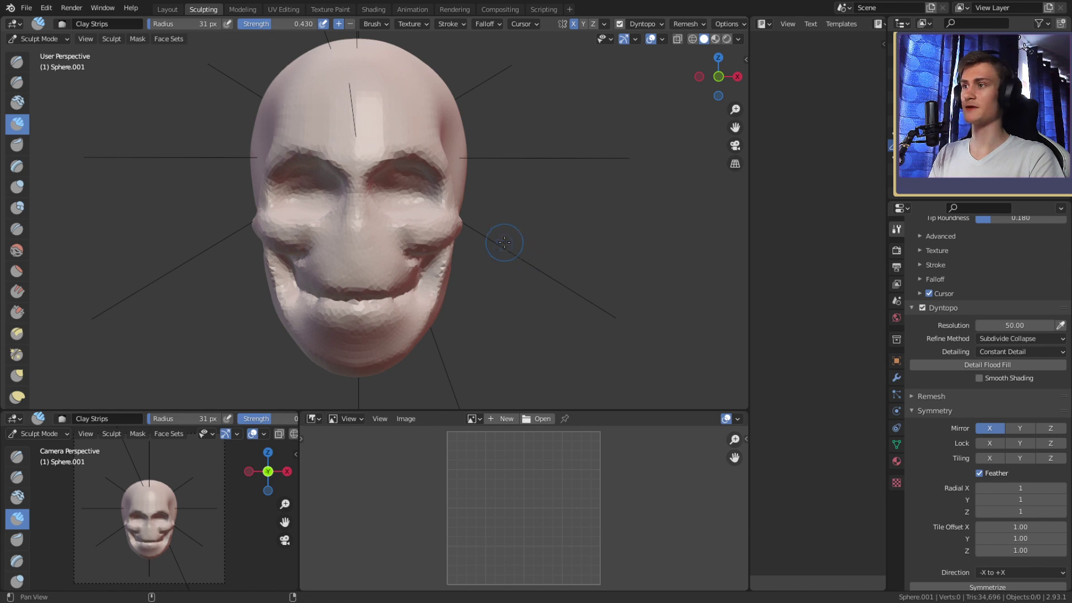
Zoom in and orbit to a three-quarter view of the skull head.
scroll(511, 245, up, 1)
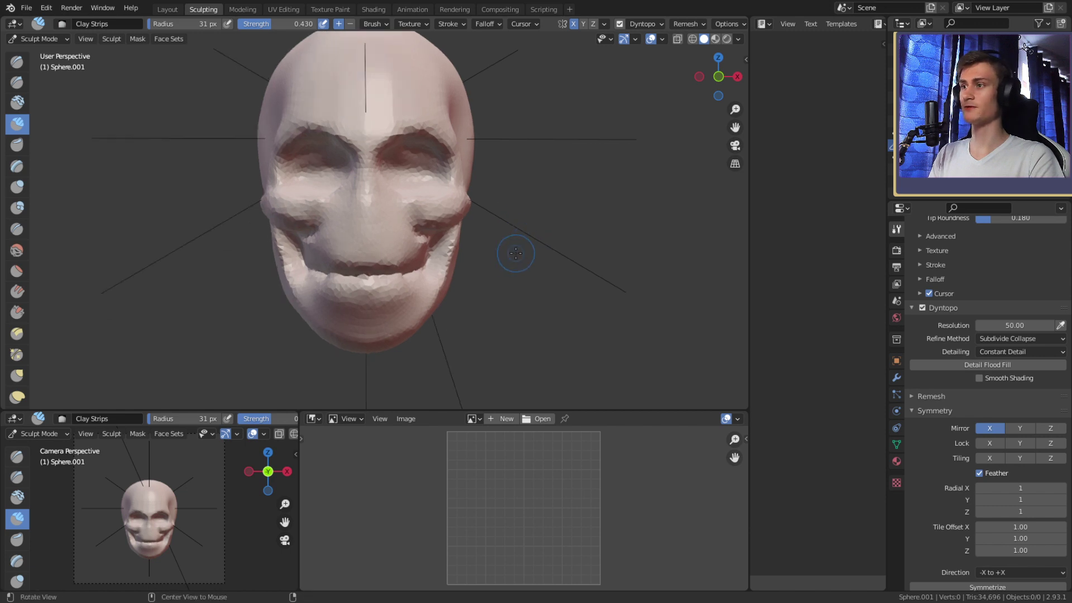
scroll(503, 246, up, 1)
scroll(458, 241, up, 2)
scroll(446, 239, up, 1)
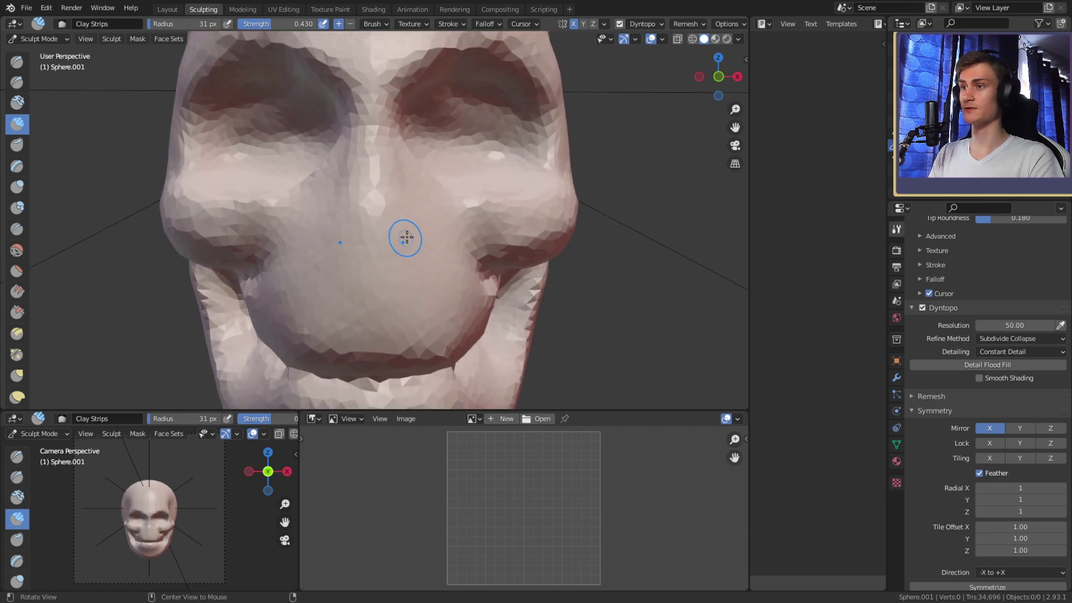
mouse_move(402, 239)
middle_down()
mouse_move(510, 278)
mouse_move(491, 251)
mouse_move(371, 252)
middle_up()
scroll(423, 242, up, 2)
scroll(464, 257, up, 1)
scroll(366, 235, down, 2)
With the Crease brush, carve a crease into the nose bridge between the brows.
key(shift+c)
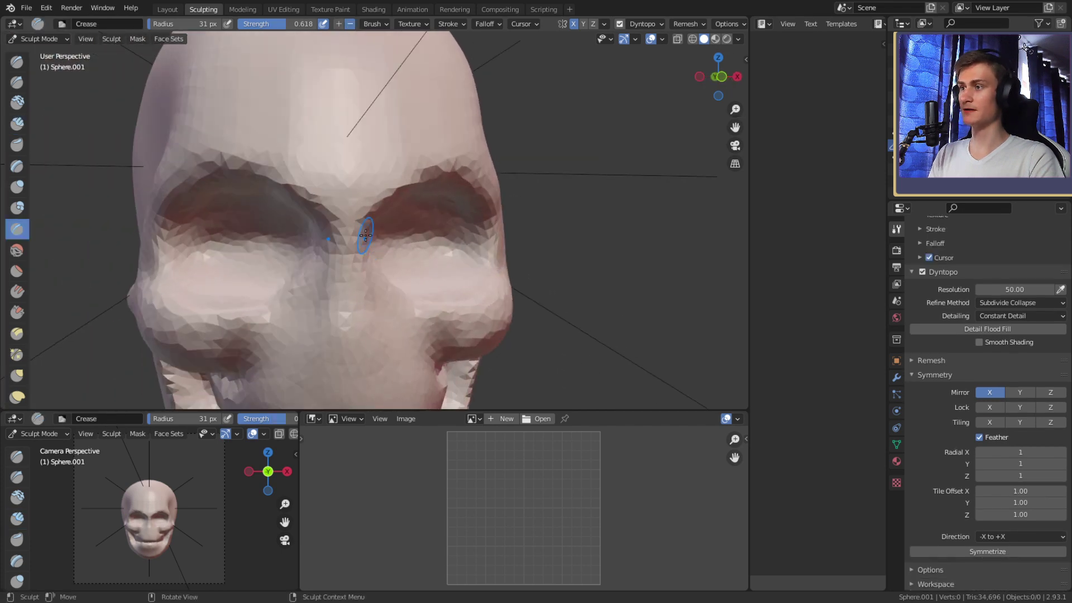
drag(343, 216, 337, 221)
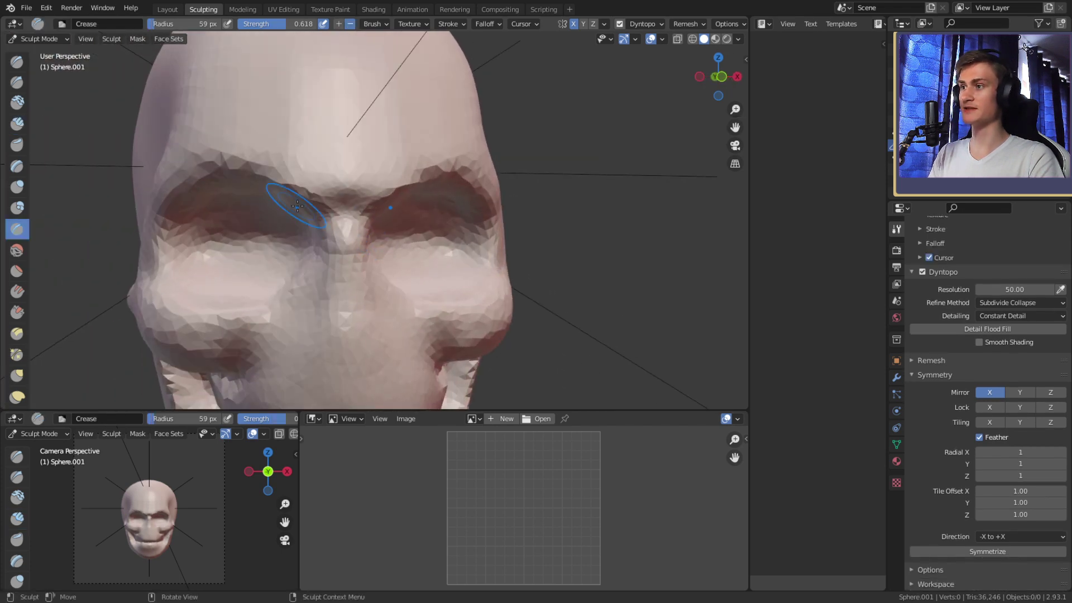
click(329, 212)
middle_drag(335, 205, 396, 201)
scroll(390, 195, up, 1)
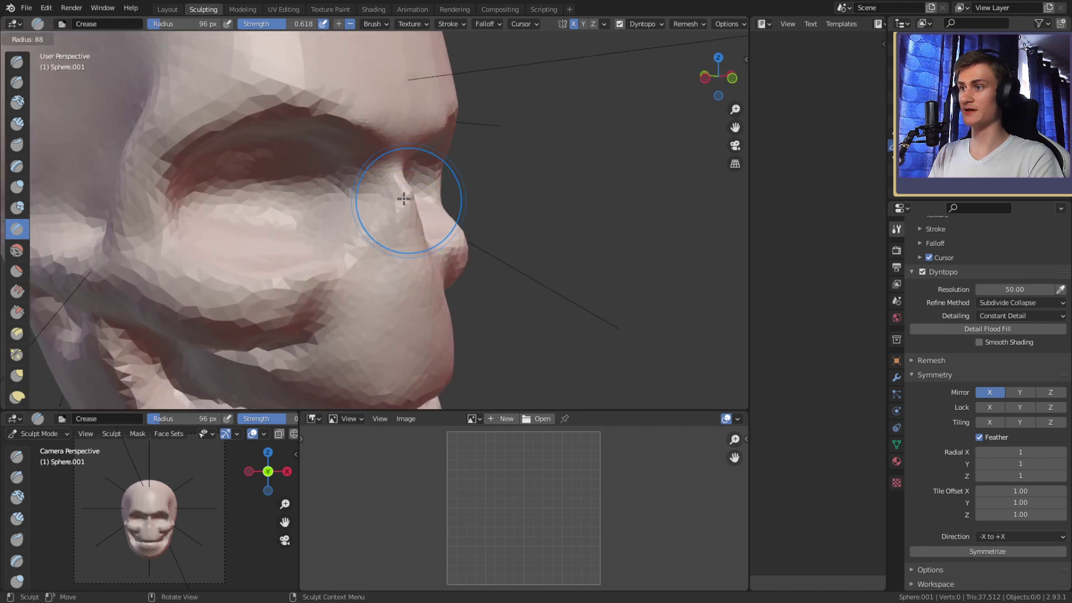
With a resized Clay Strips brush, build a clay ridge down the face's centre.
key(f)
mouse_move(447, 241)
middle_down()
mouse_move(383, 258)
mouse_move(356, 190)
middle_up()
key(c)
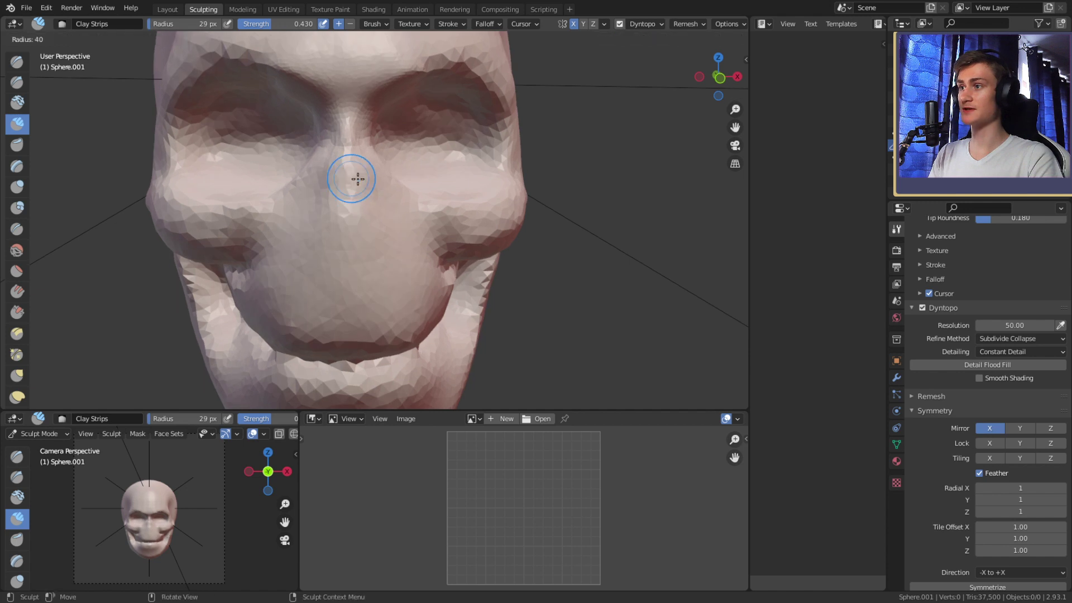
key(f)
drag(345, 231, 347, 239)
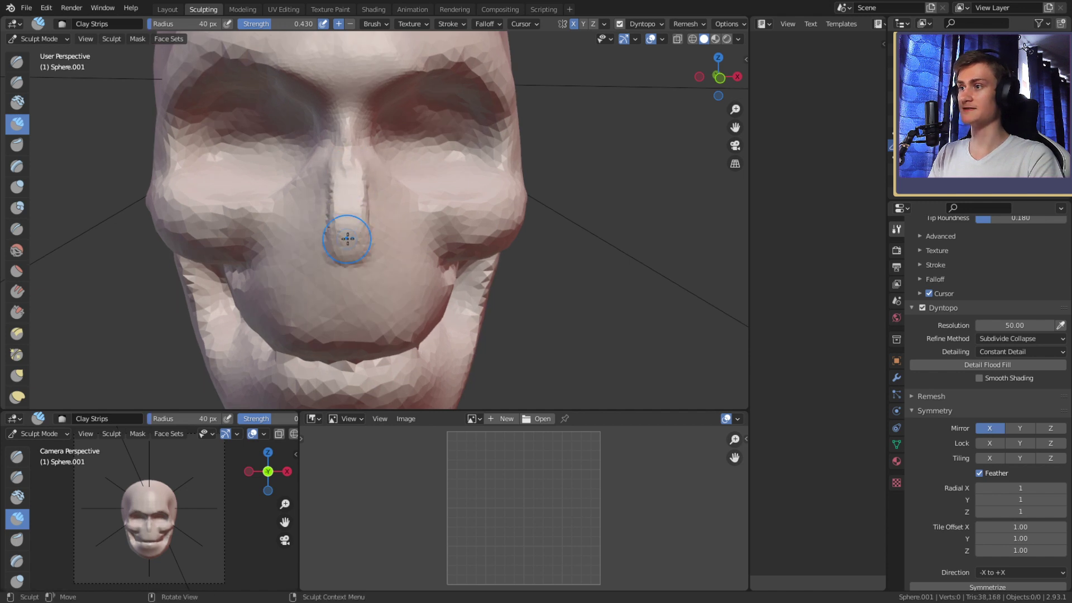
middle_drag(346, 239, 341, 236)
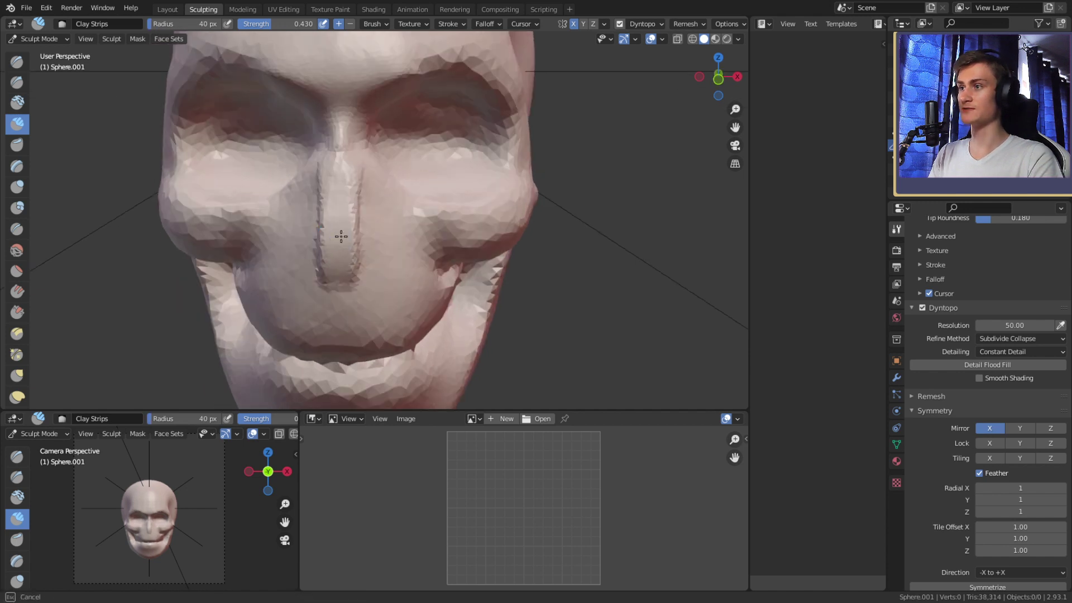
drag(369, 268, 383, 251)
Check the nose in profile, then pick the Snake Hook brush from the toolbar.
middle_drag(384, 251, 235, 257)
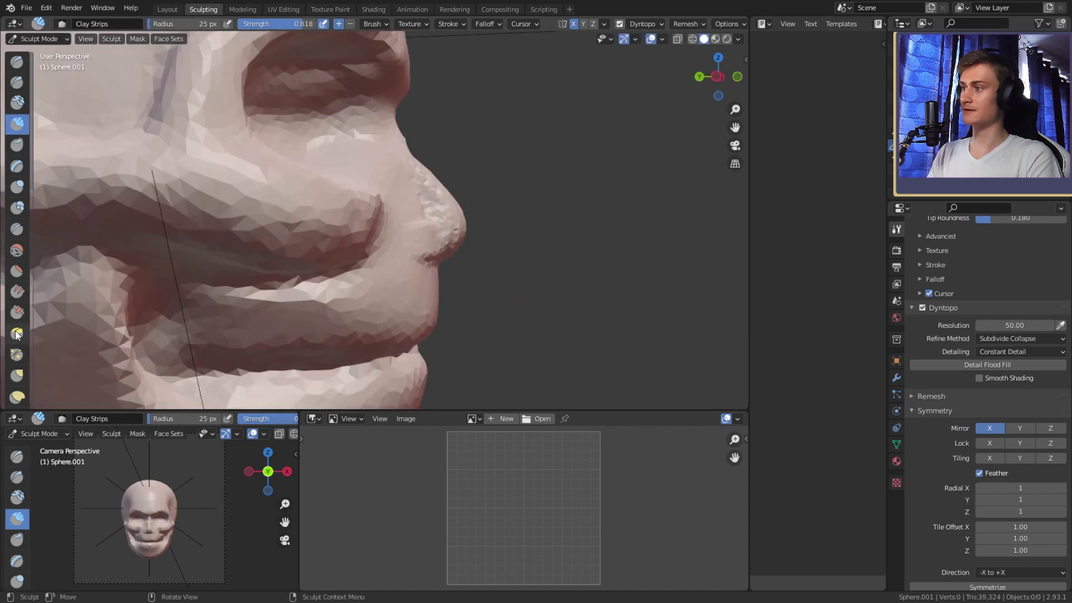
scroll(16, 296, down, 3)
click(18, 297)
click(17, 337)
mouse_move(471, 210)
middle_down()
mouse_move(402, 196)
mouse_move(419, 251)
mouse_move(397, 241)
mouse_move(366, 268)
mouse_move(341, 270)
middle_up()
Add Clay Strips clay to the skull's upper lip, nose base, tip and nostril wings.
key(c)
mouse_move(342, 269)
mouse_down()
mouse_move(307, 257)
mouse_move(374, 258)
mouse_up()
mouse_move(375, 258)
middle_down()
mouse_move(384, 252)
mouse_move(363, 251)
middle_up()
drag(363, 251, 385, 234)
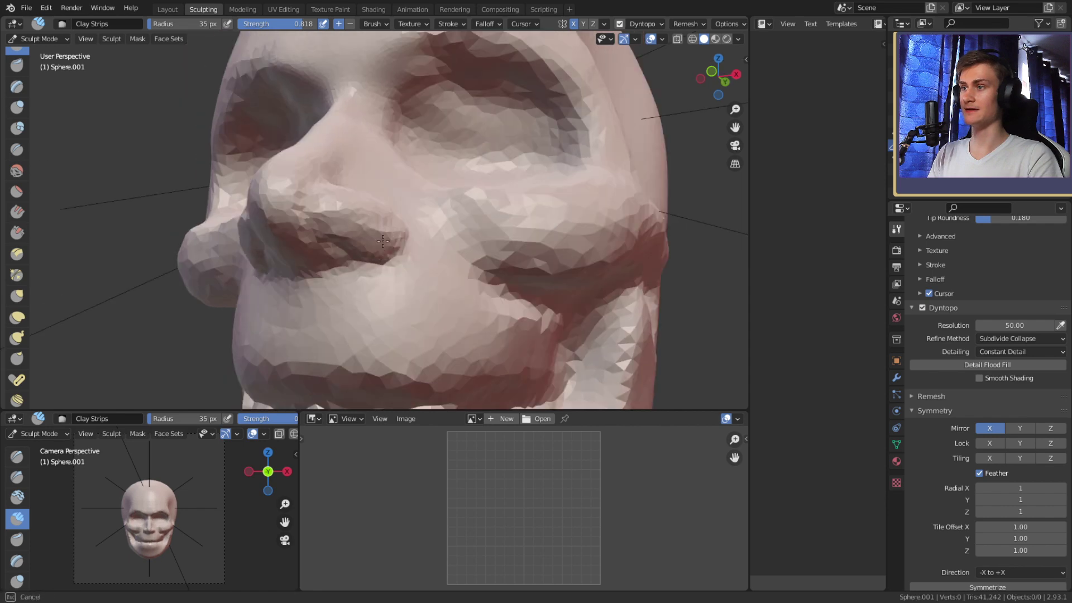
mouse_move(385, 234)
middle_down()
mouse_move(426, 269)
mouse_move(428, 257)
mouse_move(354, 257)
mouse_move(370, 252)
middle_up()
drag(371, 253, 357, 251)
mouse_move(357, 251)
middle_down()
mouse_move(370, 233)
mouse_move(439, 254)
middle_up()
drag(419, 283, 420, 281)
mouse_move(420, 281)
middle_down()
mouse_move(431, 242)
mouse_move(384, 243)
mouse_move(352, 163)
middle_up()
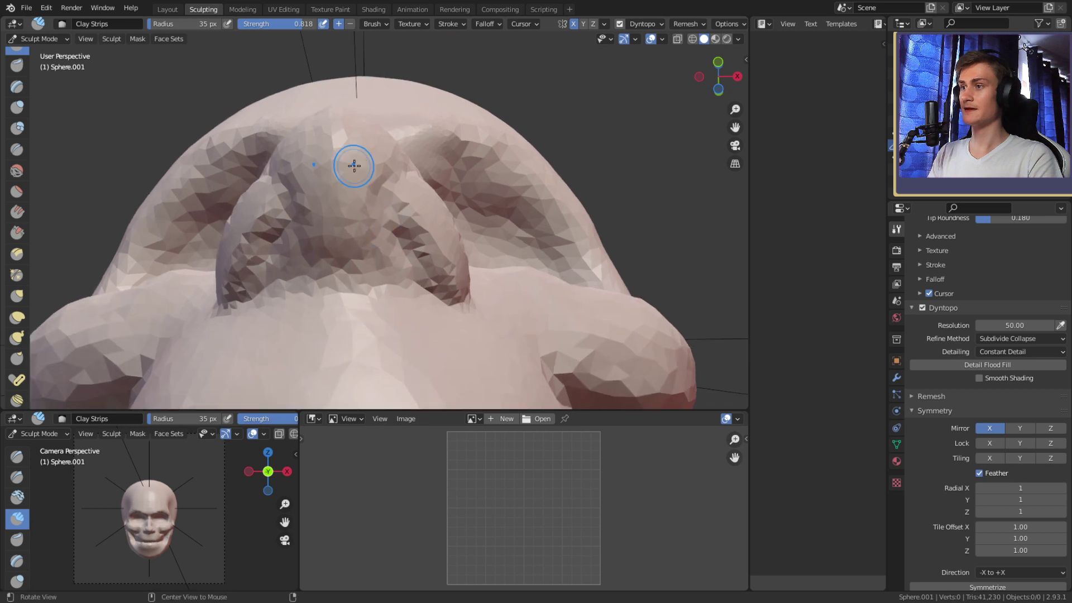
With the Crease brush and X mirror, carve and deepen both nostril cavities under the nose.
key(shift+c)
middle_drag(395, 239, 418, 237)
mouse_move(418, 236)
mouse_down()
mouse_move(387, 195)
mouse_move(415, 231)
mouse_move(382, 207)
mouse_move(406, 179)
mouse_up()
mouse_move(407, 180)
middle_down()
mouse_move(431, 227)
mouse_move(371, 282)
middle_up()
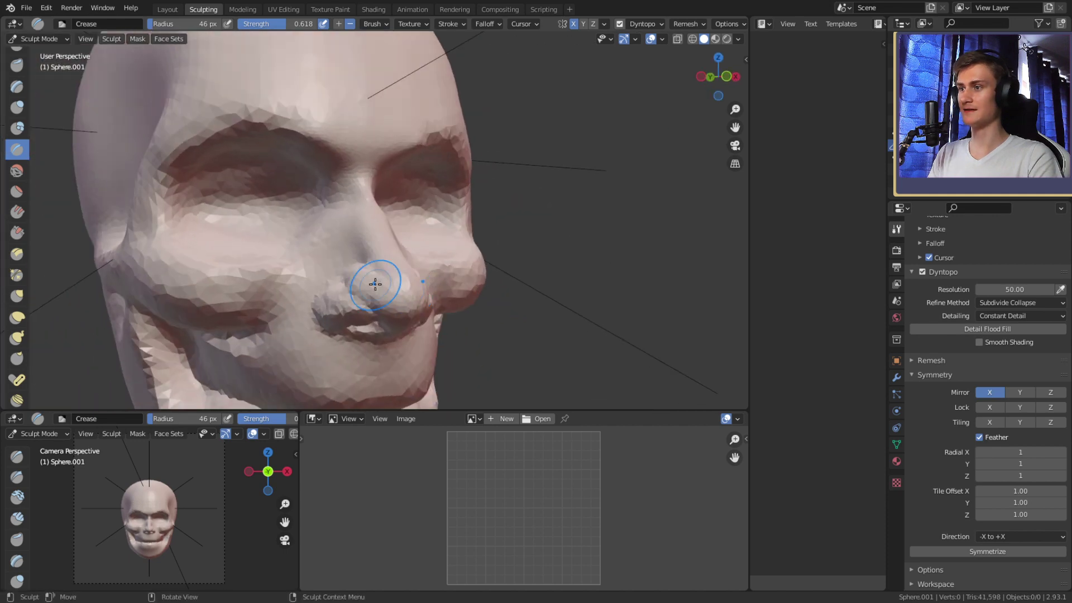
mouse_move(371, 282)
mouse_down()
mouse_move(340, 282)
mouse_move(346, 270)
mouse_up()
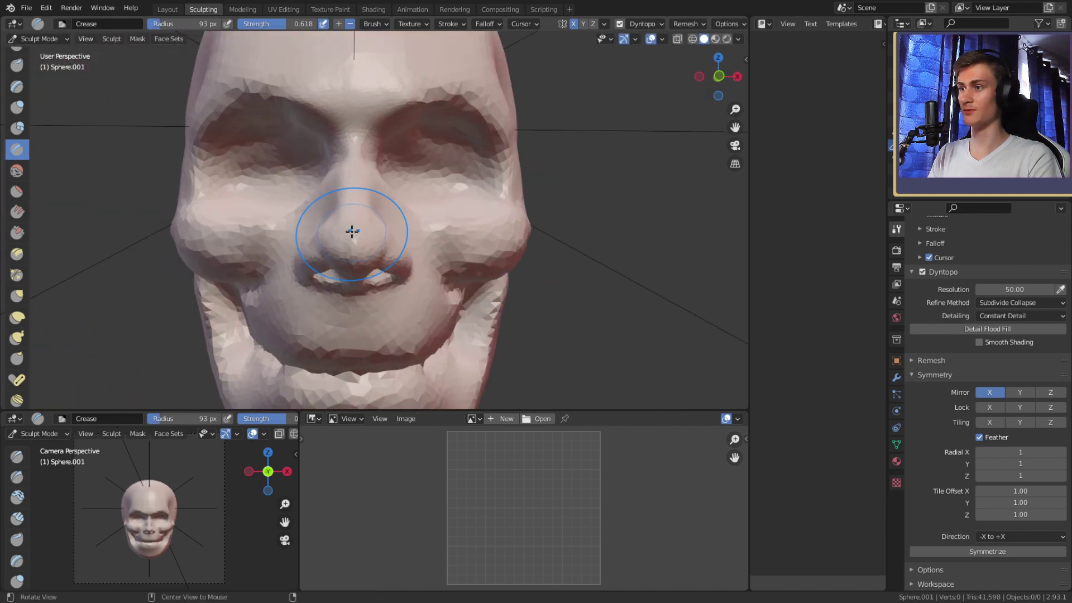